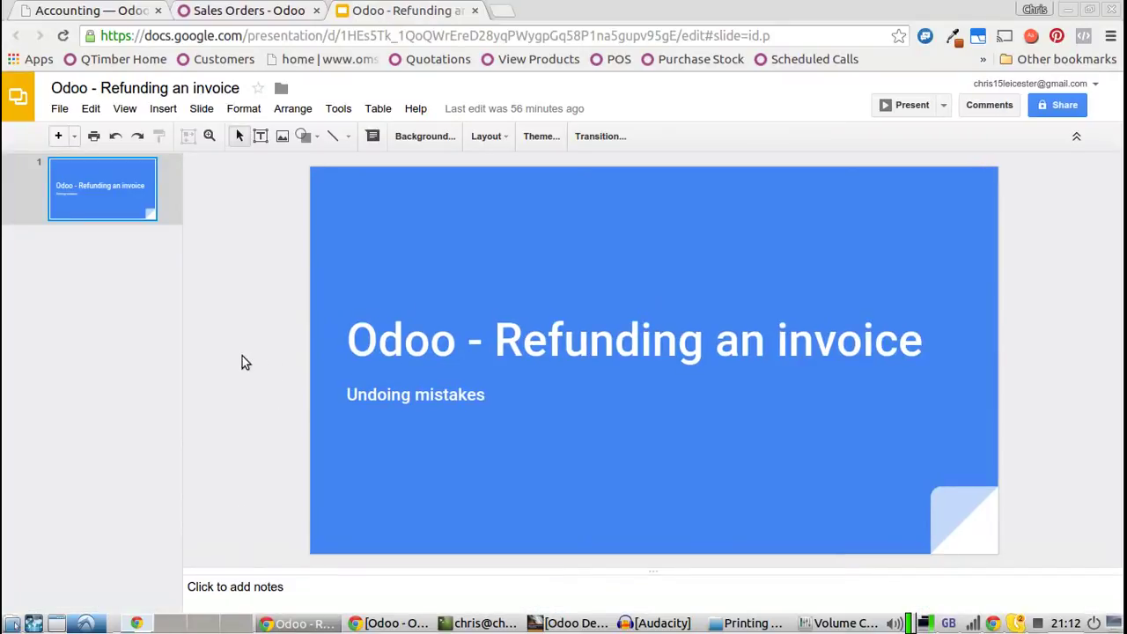
Leave the 'Odoo - Refunding an invoice' slide and show the Odoo Sales Customers list.
{"action": "left_click", "coordinate": [198, 9]}
{"action": "left_click", "coordinate": [97, 83]}
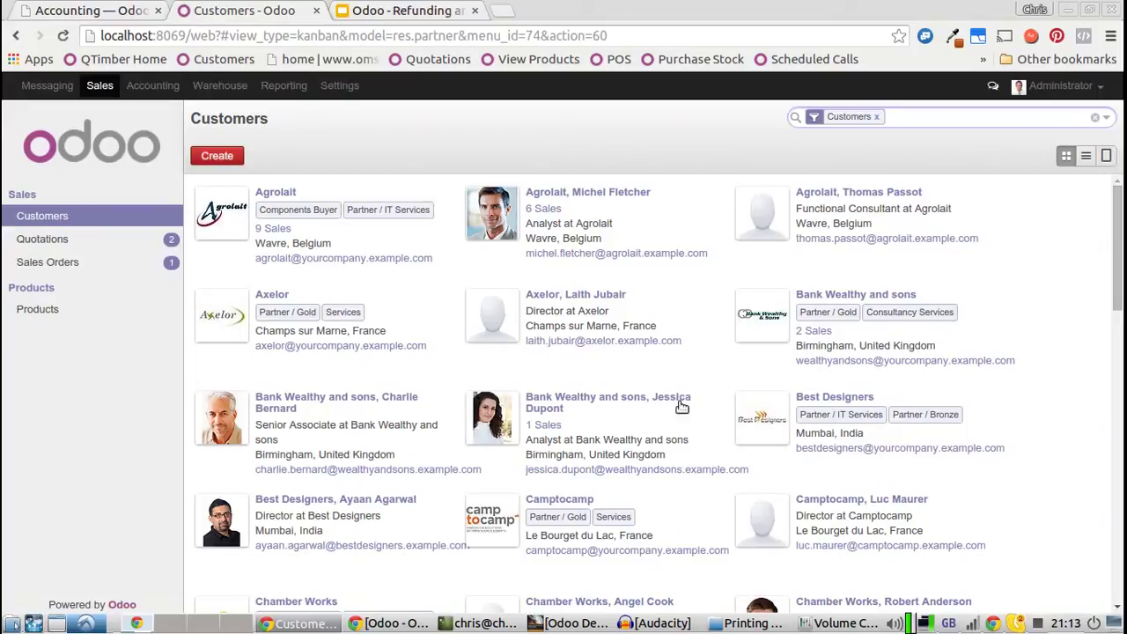
Start a new quotation with Bank Wealthy and sons as the customer.
{"action": "left_click_drag", "start_coordinate": [653, 406], "coordinate": [654, 405]}
{"action": "key", "text": "ctrl+c"}
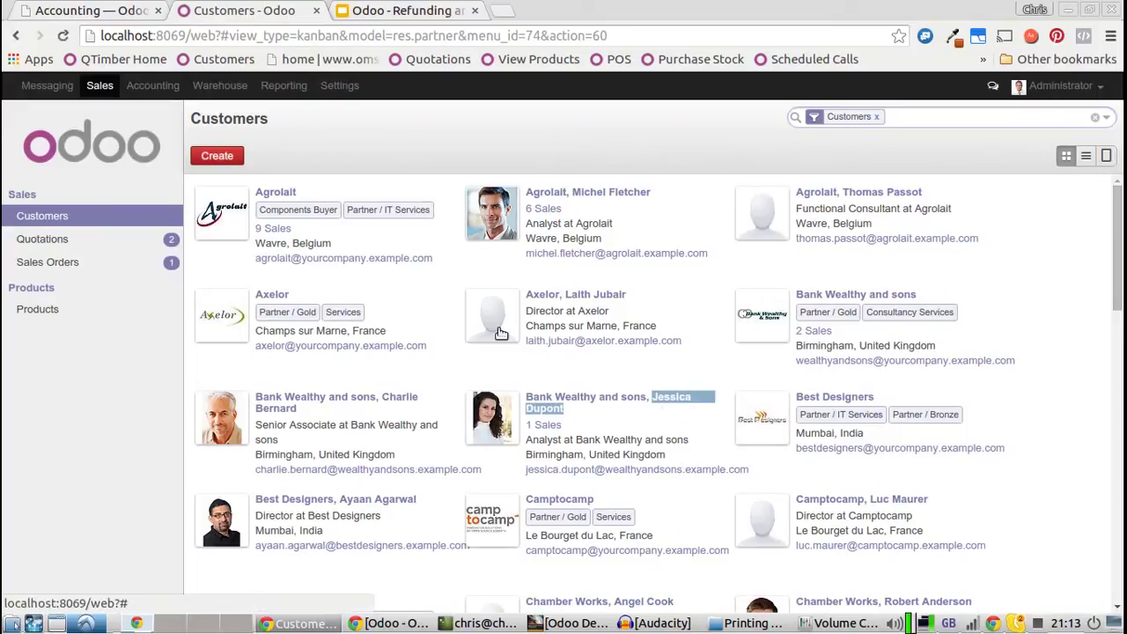
{"action": "left_click", "coordinate": [67, 265]}
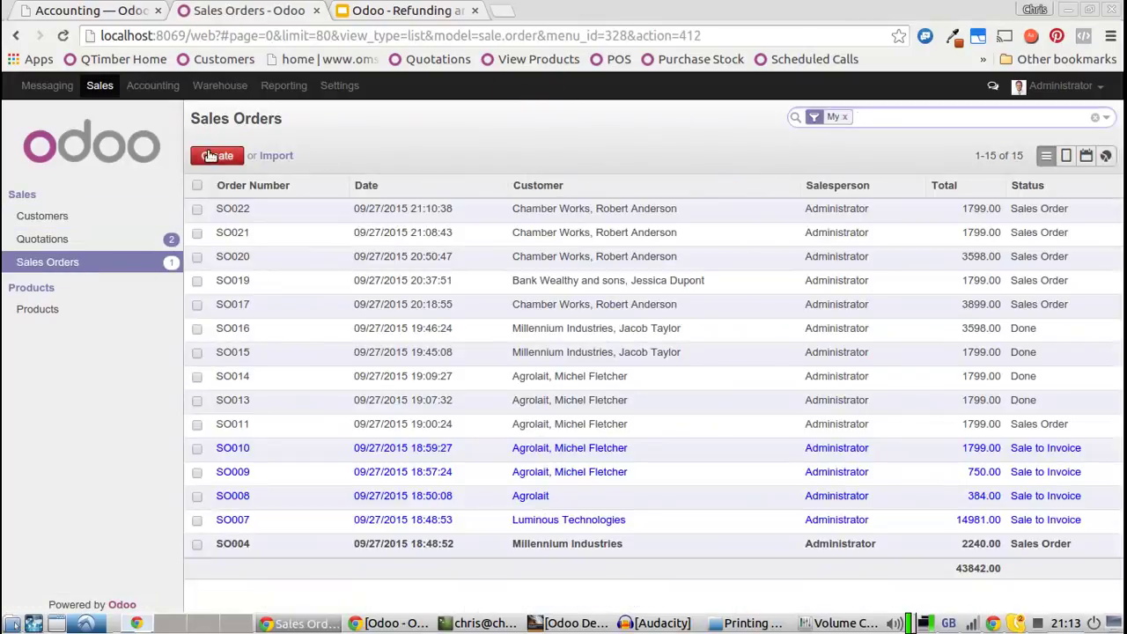
{"action": "left_click", "coordinate": [212, 155]}
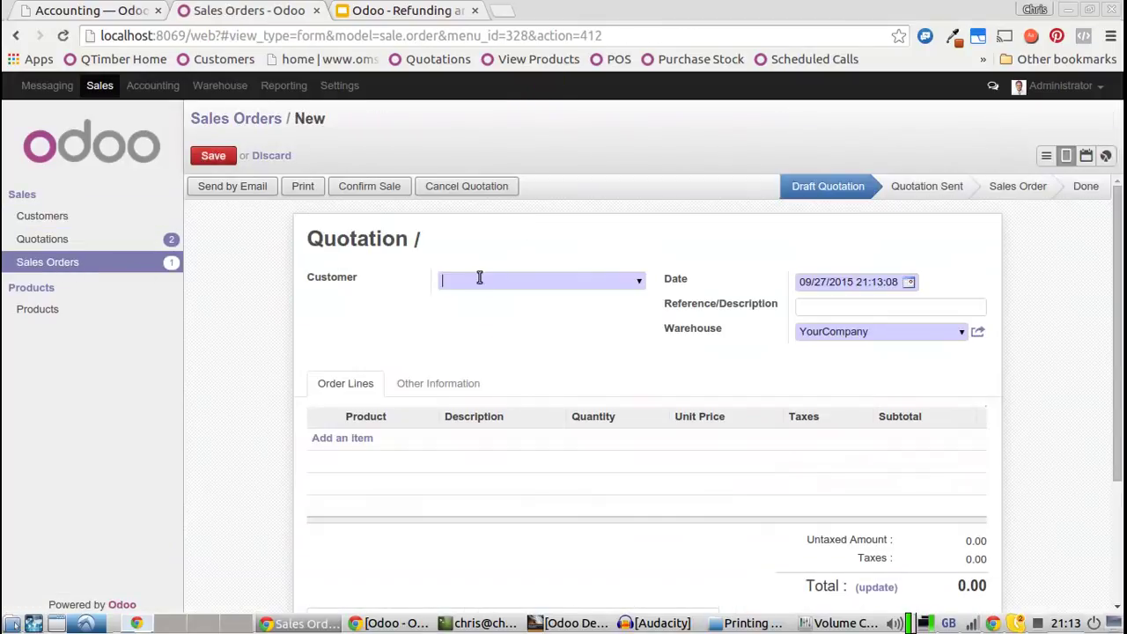
{"action": "key", "text": "ctrl+v"}
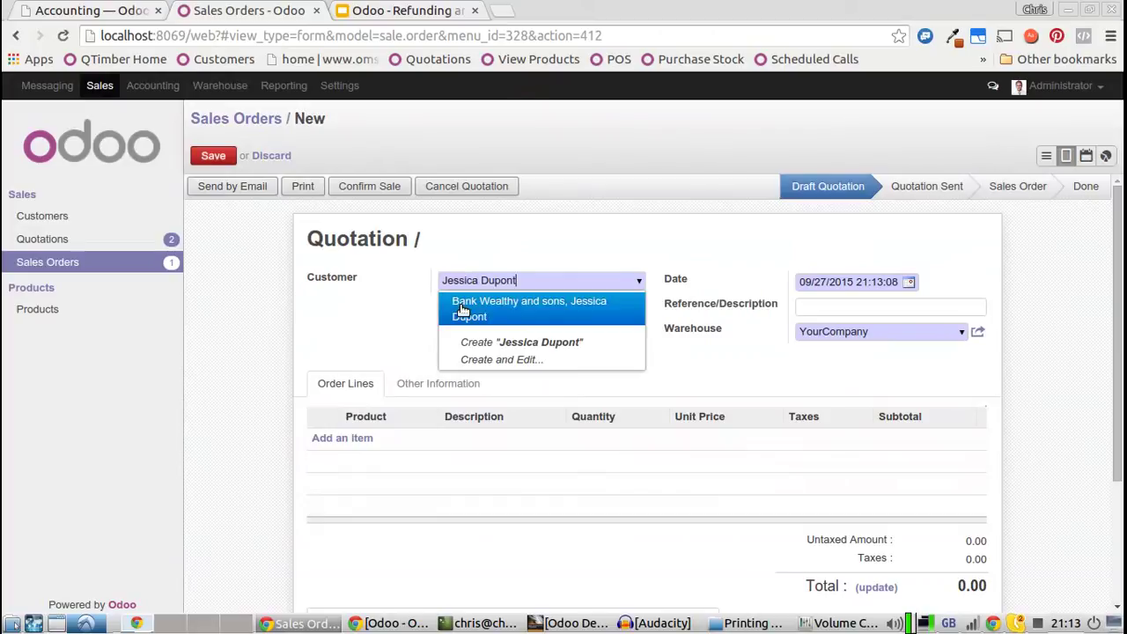
{"action": "left_click", "coordinate": [461, 299]}
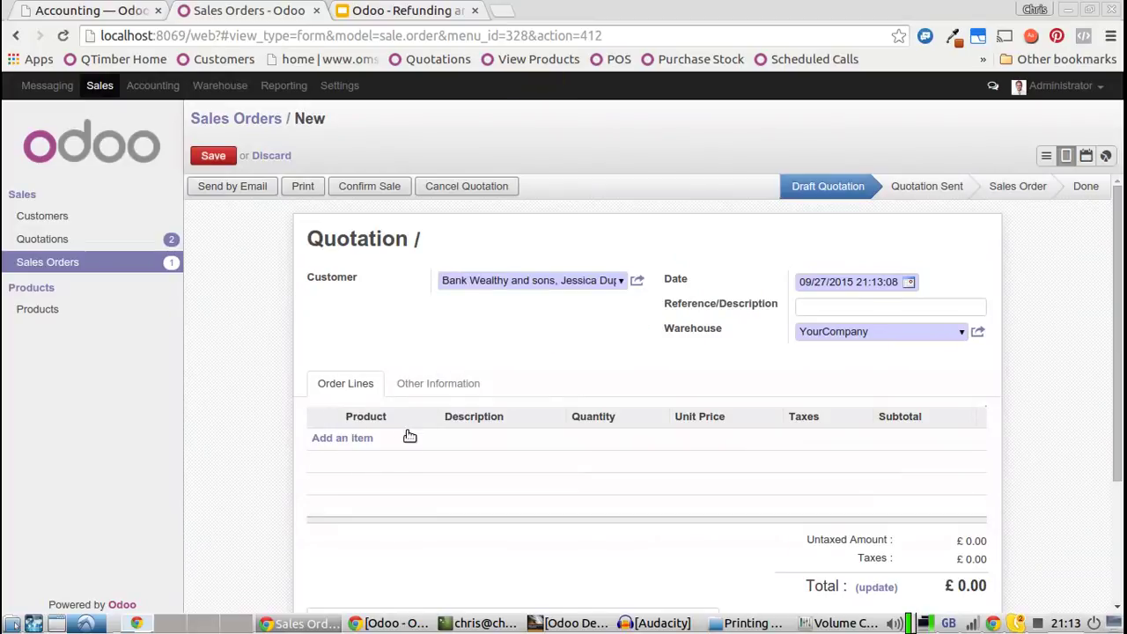
Add one [A1090] iMac line at 1799.00 to the quotation.
{"action": "left_click", "coordinate": [366, 444]}
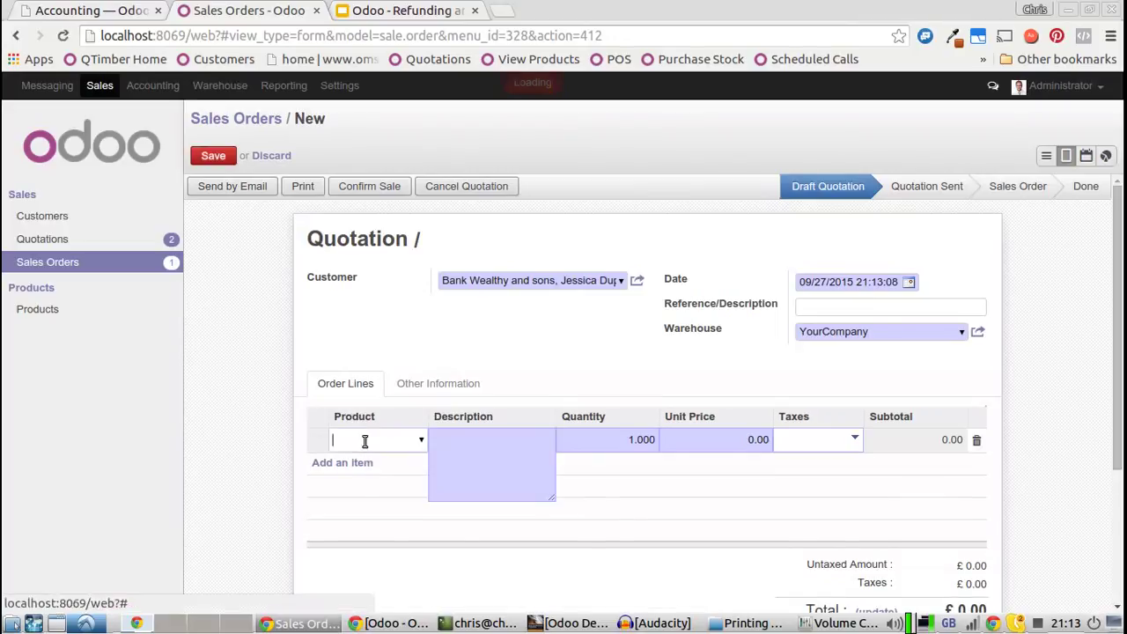
{"action": "type", "text": "imac"}
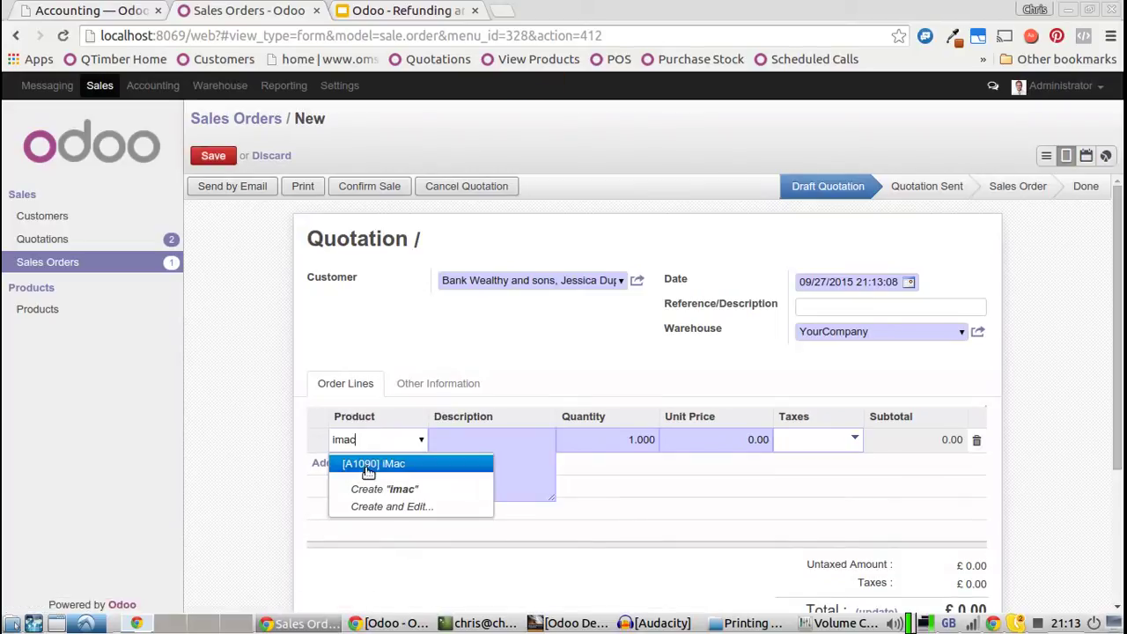
{"action": "left_click", "coordinate": [364, 464]}
{"action": "left_click", "coordinate": [247, 417]}
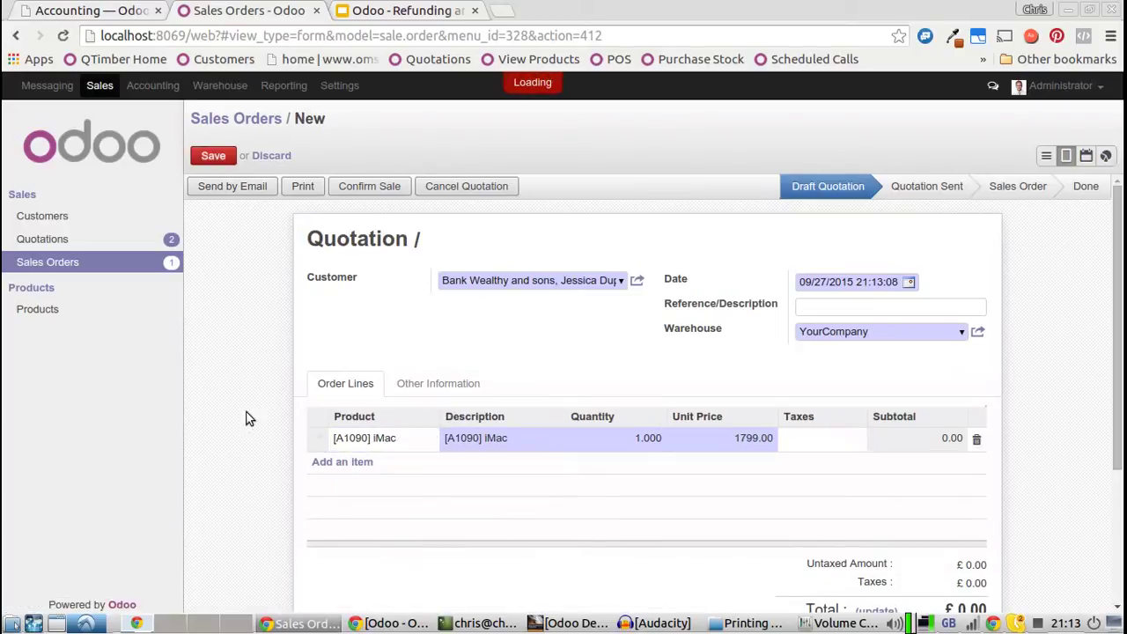
Confirm sale SO023, then create and validate its £1799.00 invoice SAJ/2015/0012.
{"action": "left_click", "coordinate": [357, 193]}
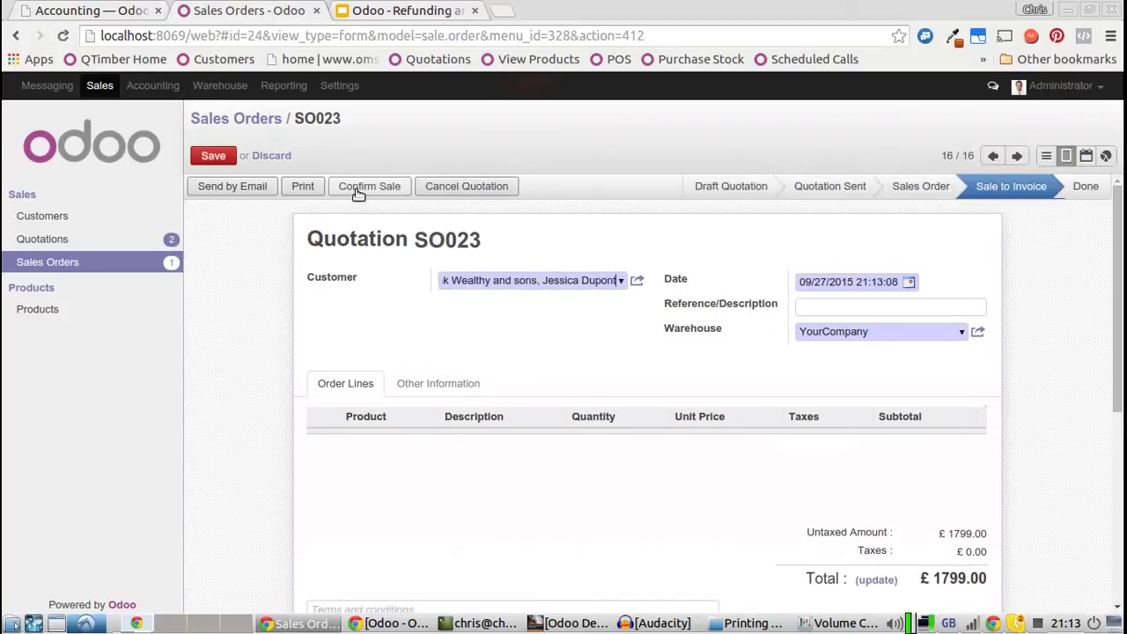
{"action": "left_click", "coordinate": [467, 183]}
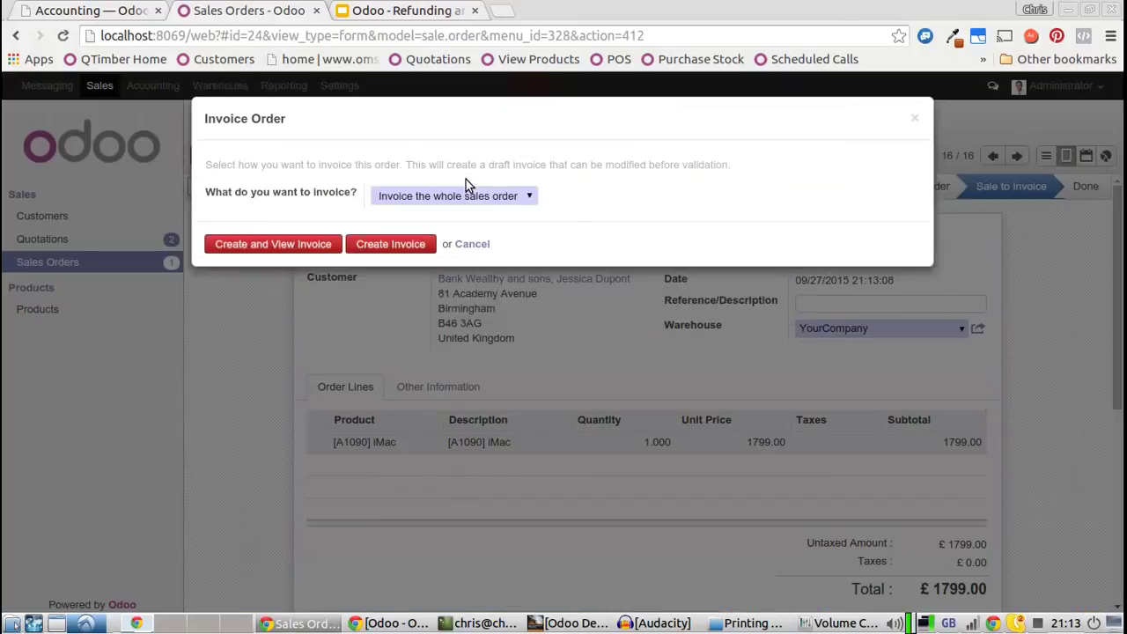
{"action": "left_click", "coordinate": [280, 250]}
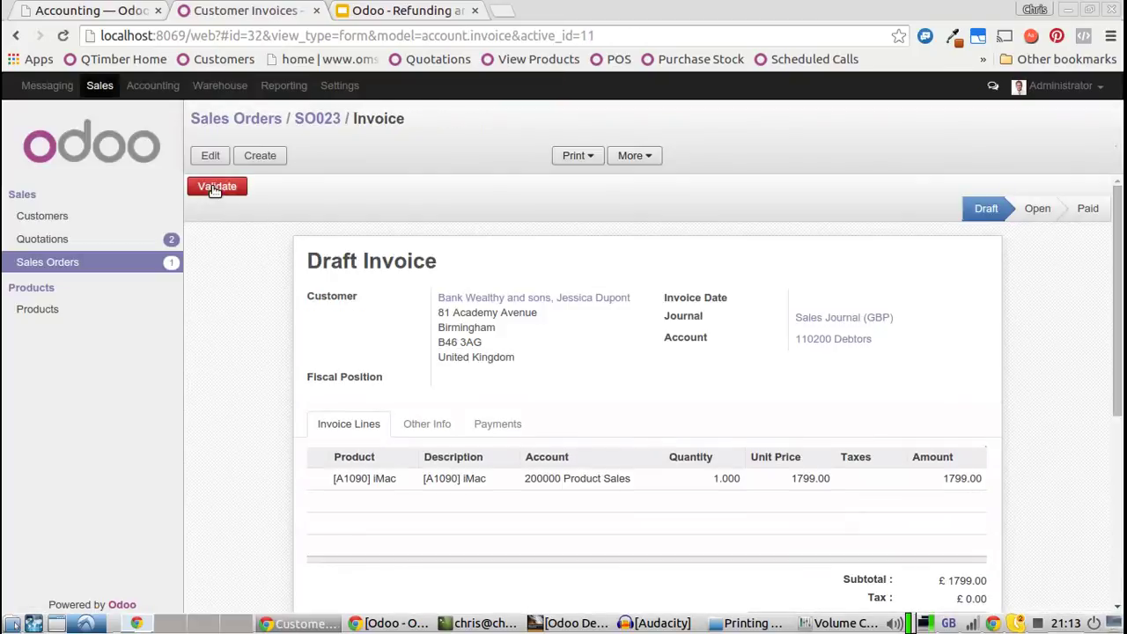
{"action": "left_click", "coordinate": [217, 187]}
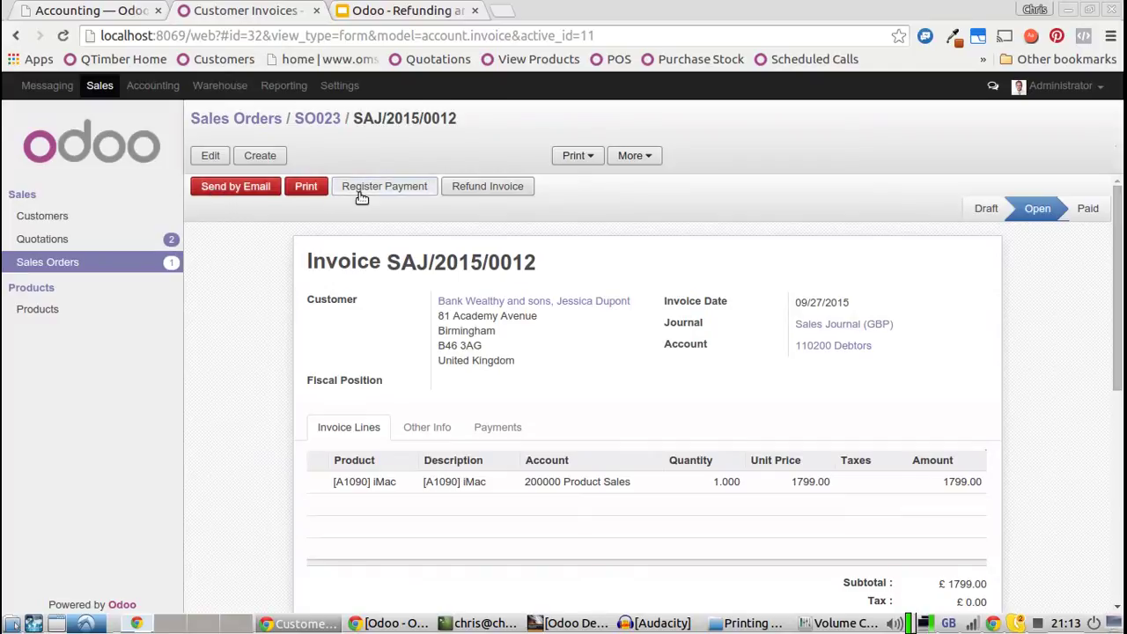
Register a £1799.00 Cash (GBP) payment on invoice SAJ/2015/0012.
{"action": "left_click", "coordinate": [361, 188]}
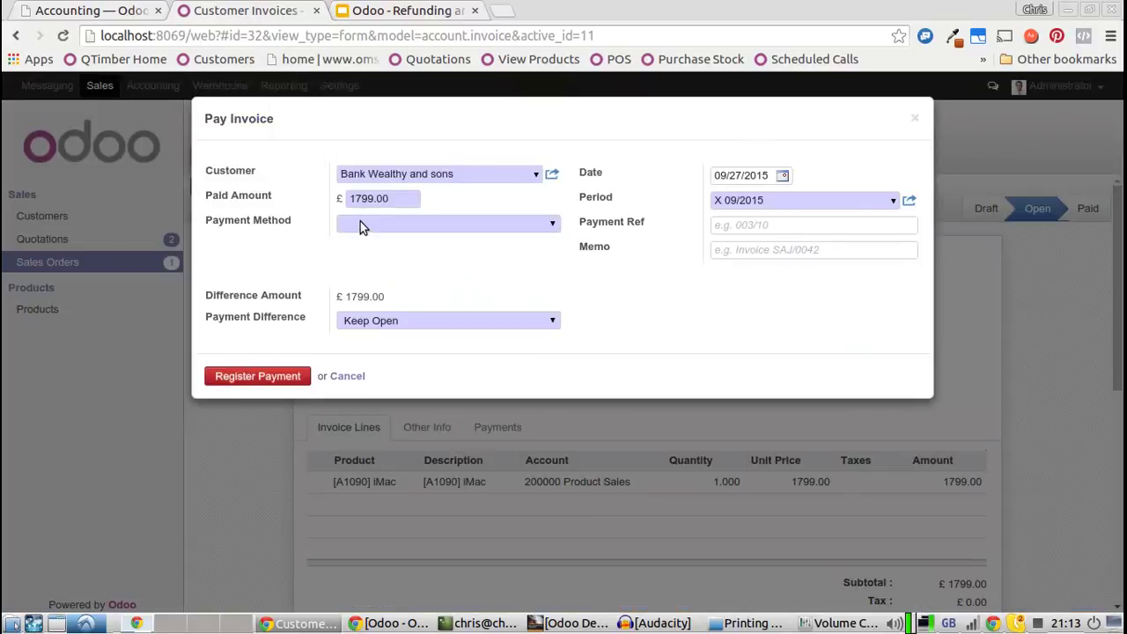
{"action": "left_click", "coordinate": [360, 223]}
{"action": "left_click", "coordinate": [359, 254]}
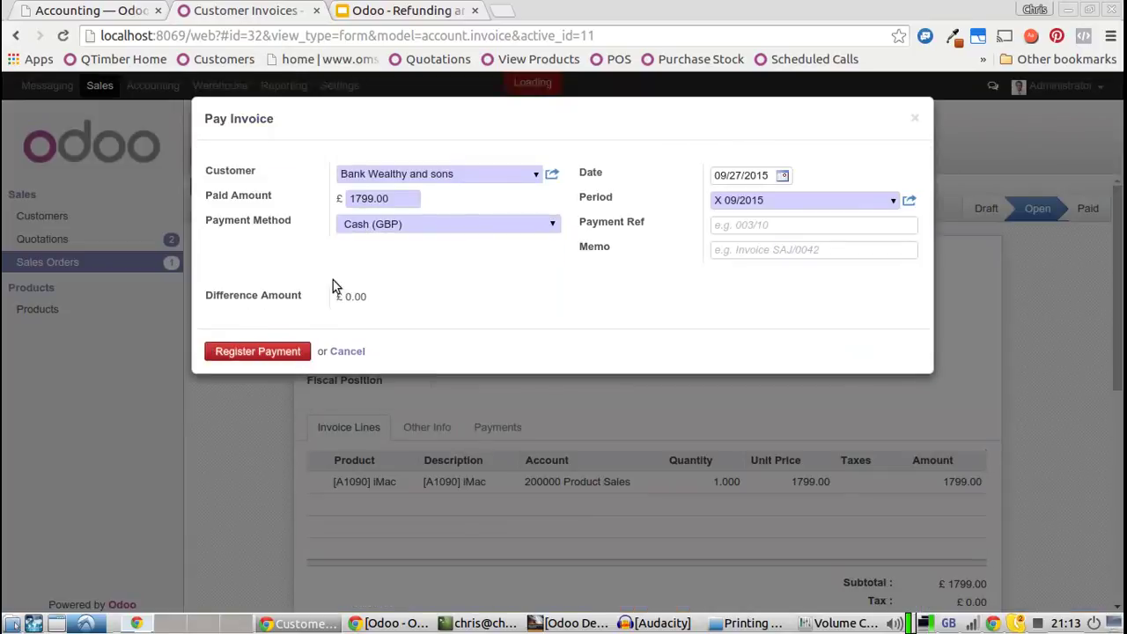
{"action": "left_click", "coordinate": [282, 351]}
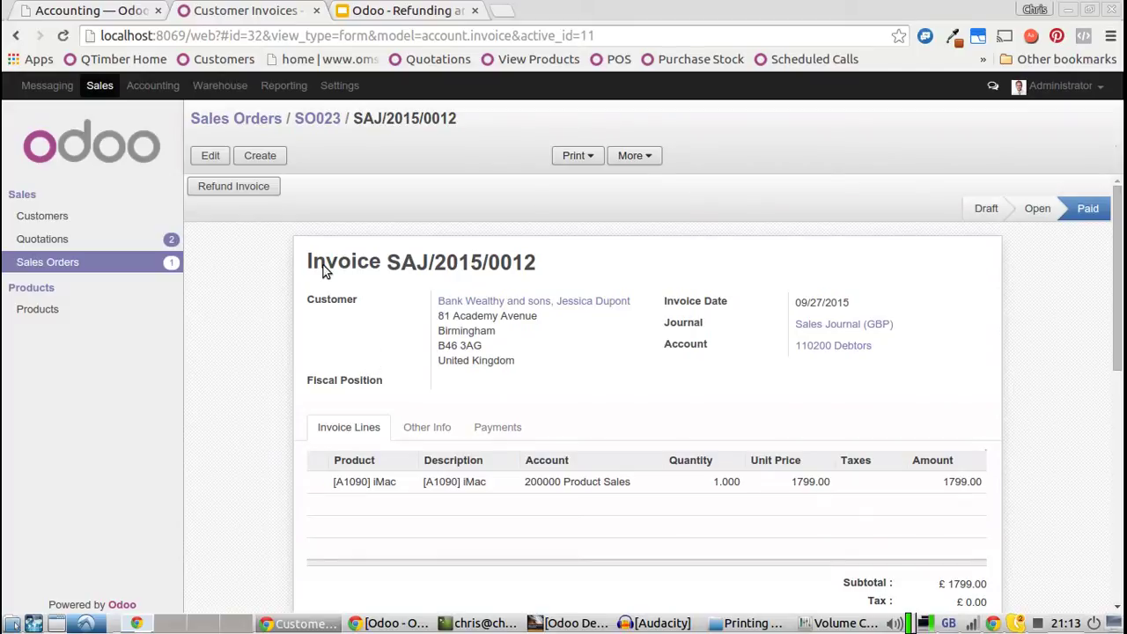
Create refund SCNJ/2015/0007 with reason 'Wrong payment type', then open and validate it.
{"action": "left_click", "coordinate": [234, 187]}
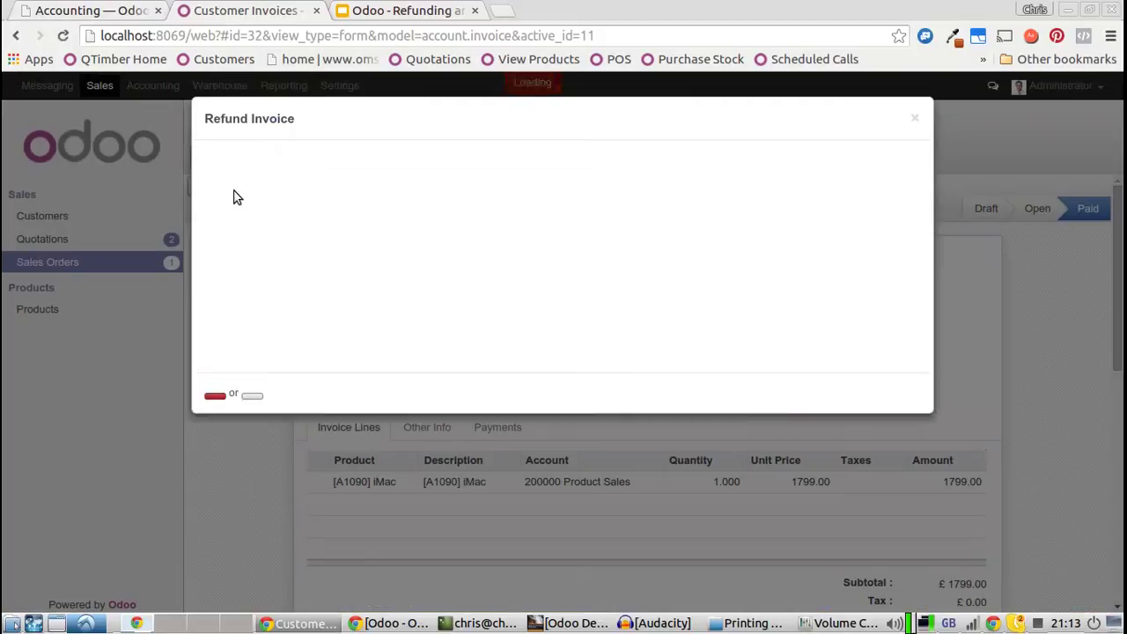
{"action": "left_click", "coordinate": [348, 267]}
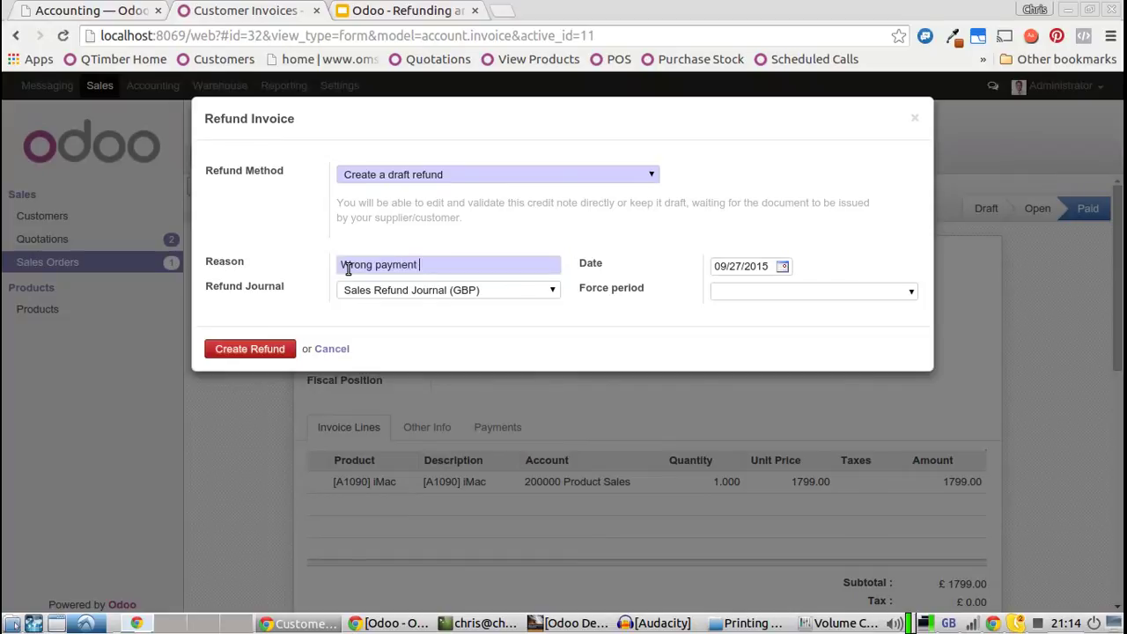
{"action": "left_click", "coordinate": [276, 348]}
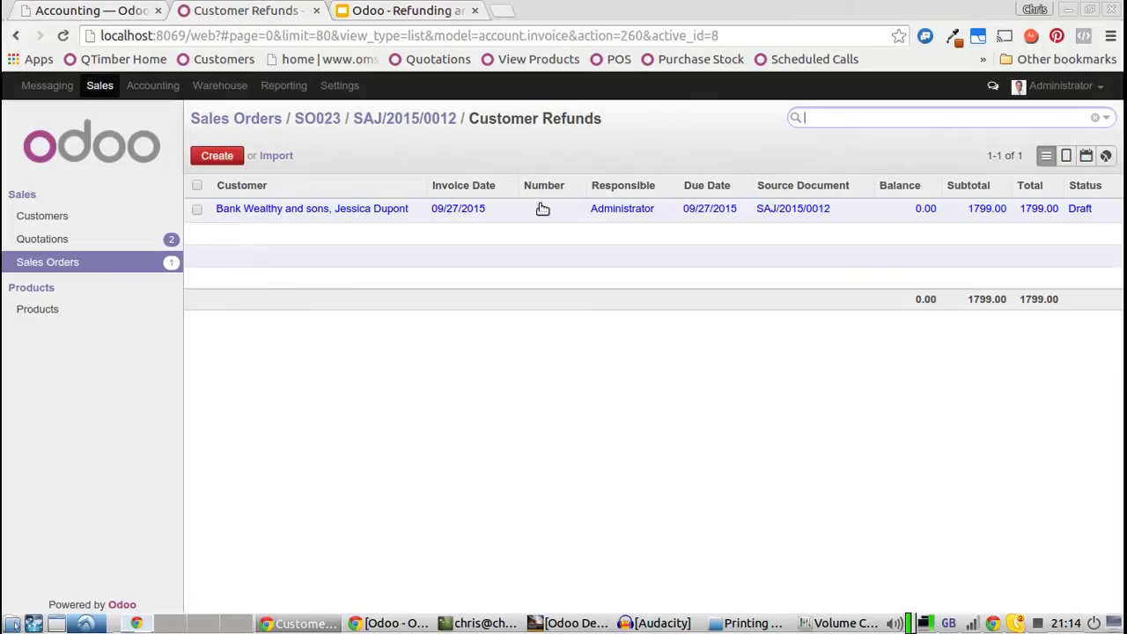
{"action": "left_click", "coordinate": [283, 216]}
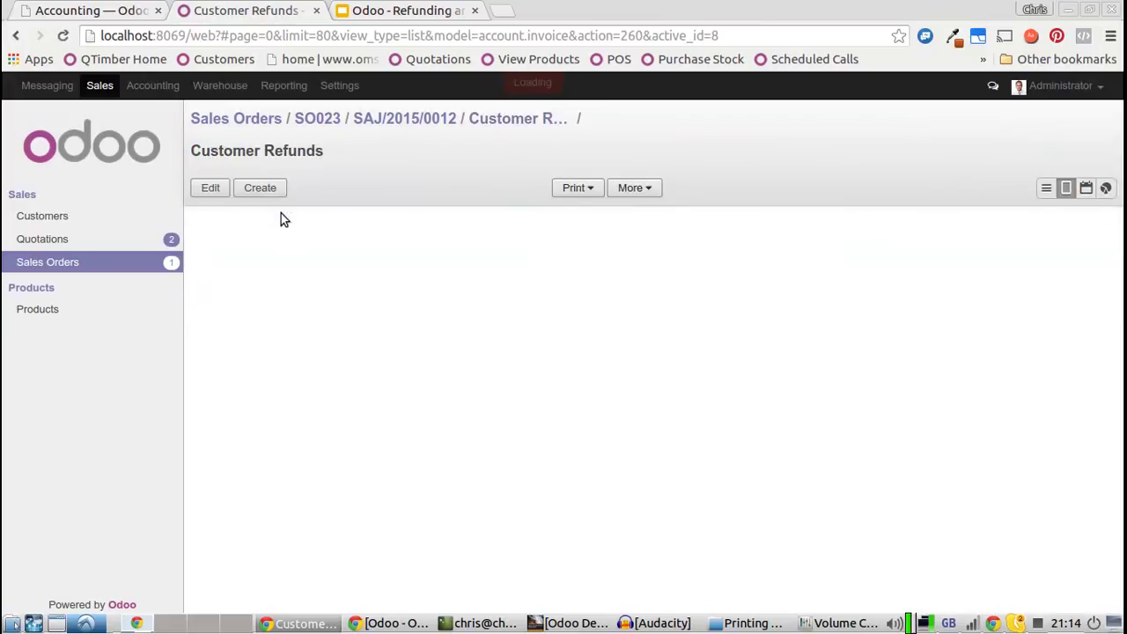
{"action": "left_click", "coordinate": [231, 222]}
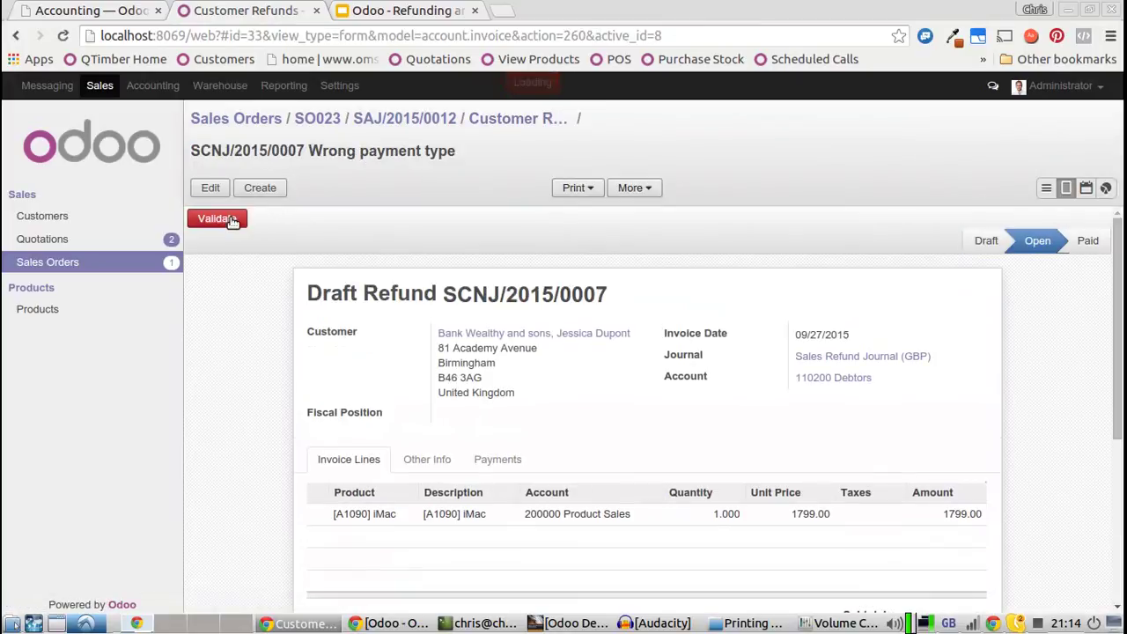
Register a -1799.00 Cash (GBP) payment against refund SCNJ/2015/0007.
{"action": "left_click", "coordinate": [374, 220]}
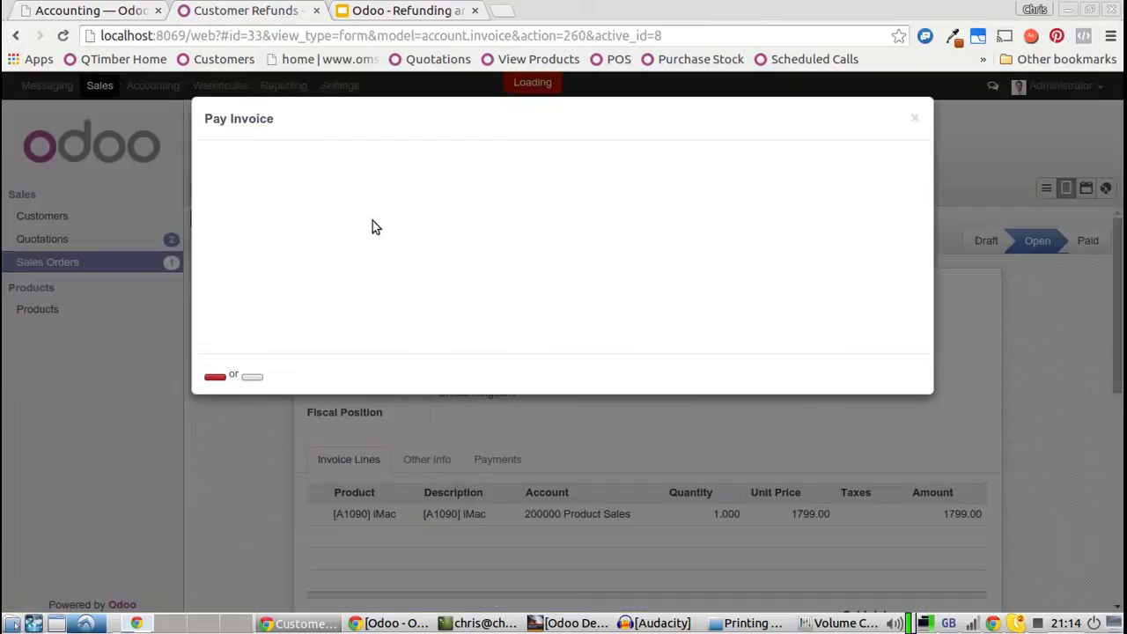
{"action": "left_click", "coordinate": [369, 227]}
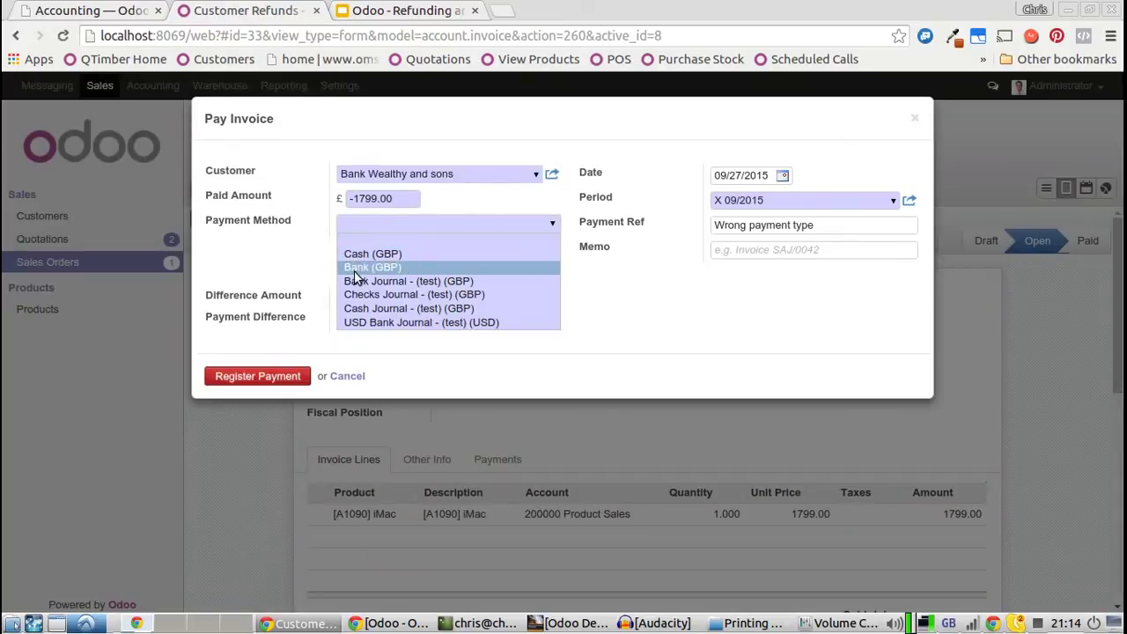
{"action": "left_click", "coordinate": [359, 255]}
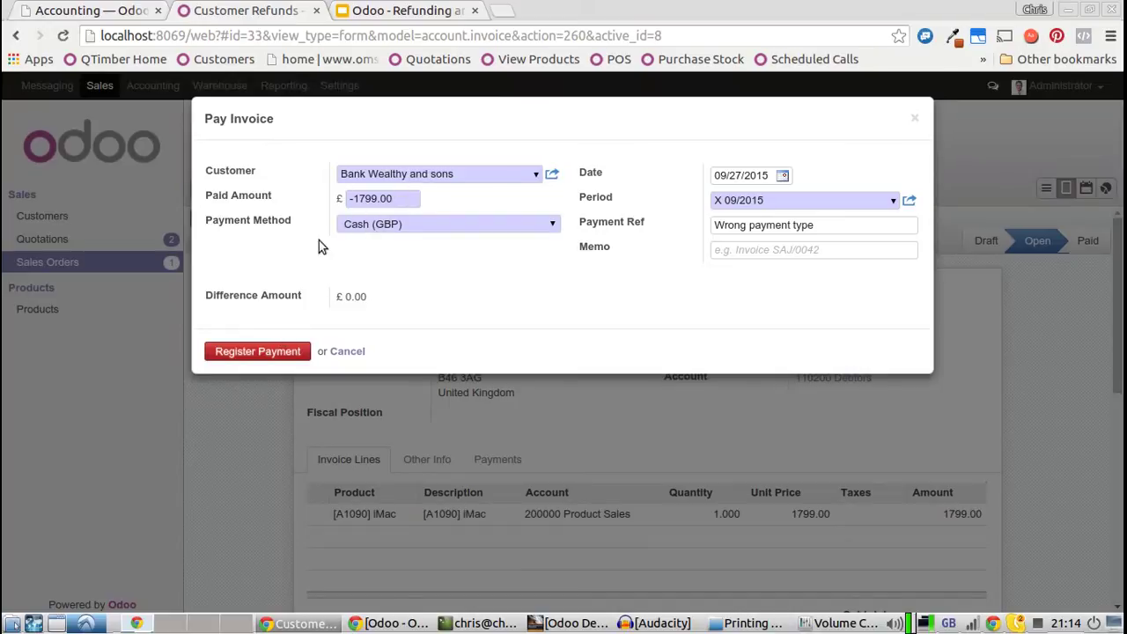
{"action": "left_click", "coordinate": [251, 353]}
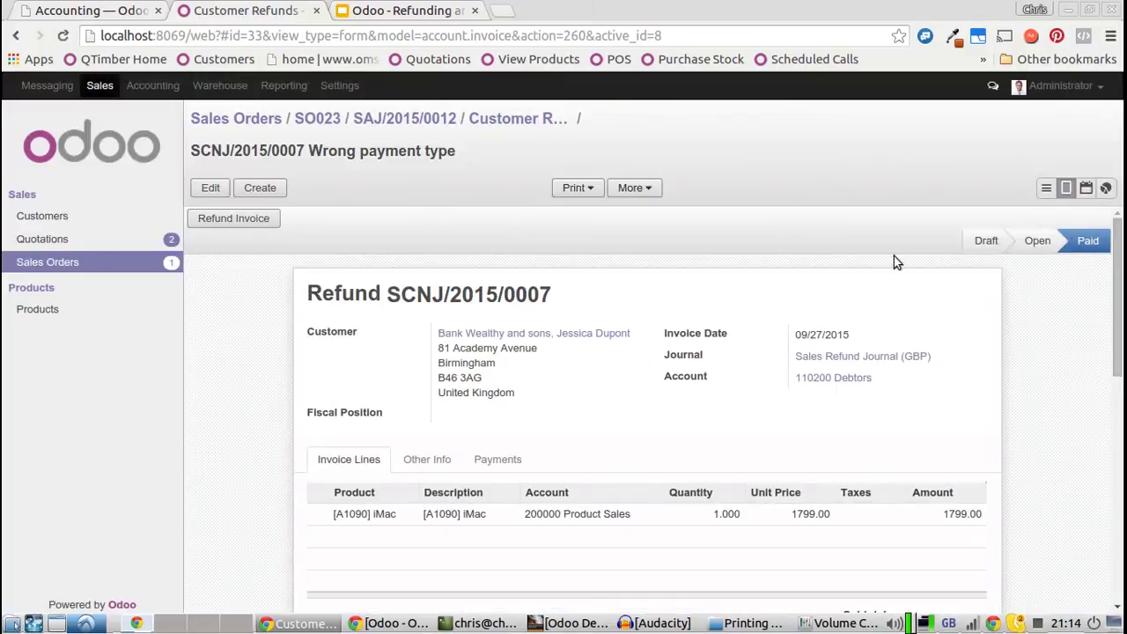
{"action": "scroll", "coordinate": [405, 434], "scroll_direction": "down", "scroll_amount": 4}
{"action": "left_click", "coordinate": [496, 286]}
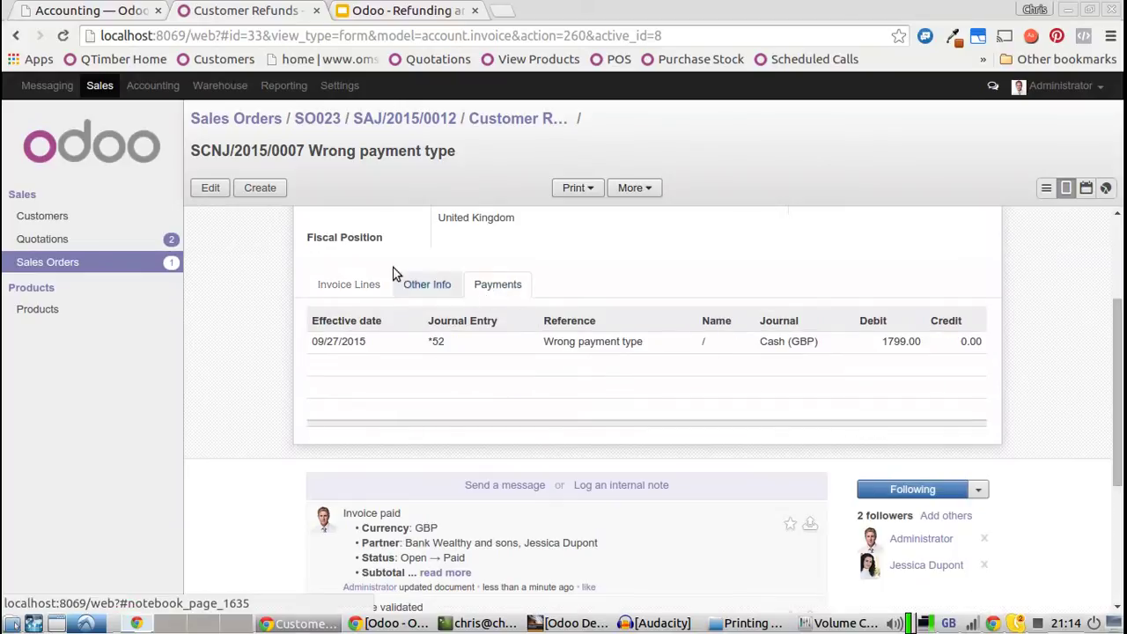
{"action": "left_click", "coordinate": [412, 287]}
{"action": "left_click", "coordinate": [350, 287]}
{"action": "scroll", "coordinate": [319, 361], "scroll_direction": "up", "scroll_amount": 4}
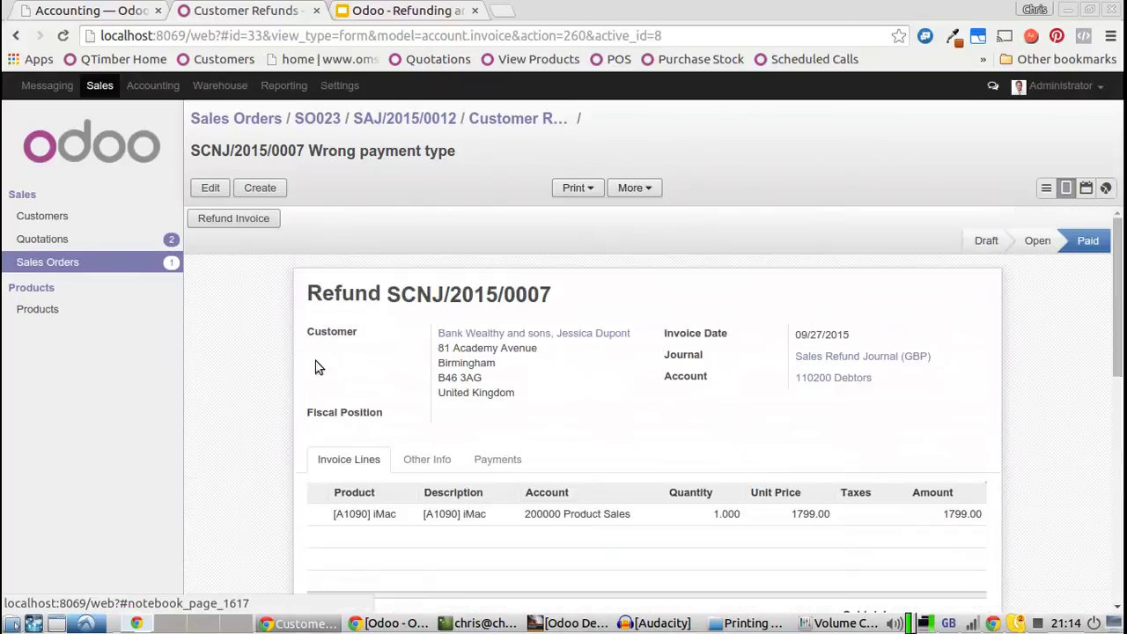
{"action": "scroll", "coordinate": [364, 417], "scroll_direction": "down", "scroll_amount": 1}
{"action": "left_click", "coordinate": [429, 416]}
{"action": "left_click_drag", "start_coordinate": [777, 477], "coordinate": [909, 477]}
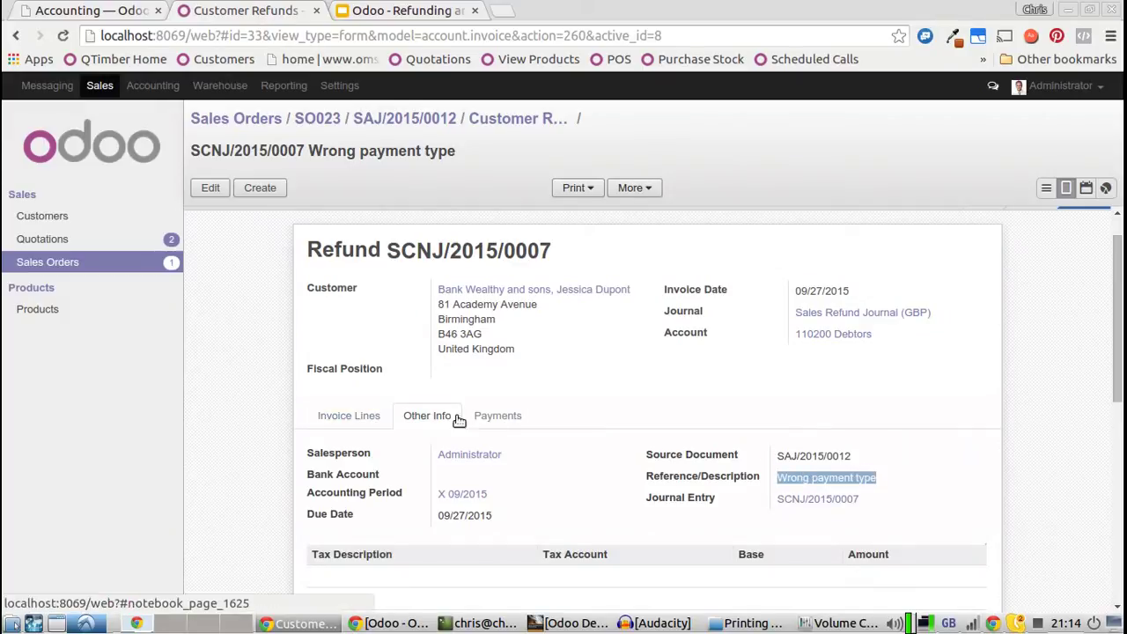
{"action": "left_click", "coordinate": [373, 411]}
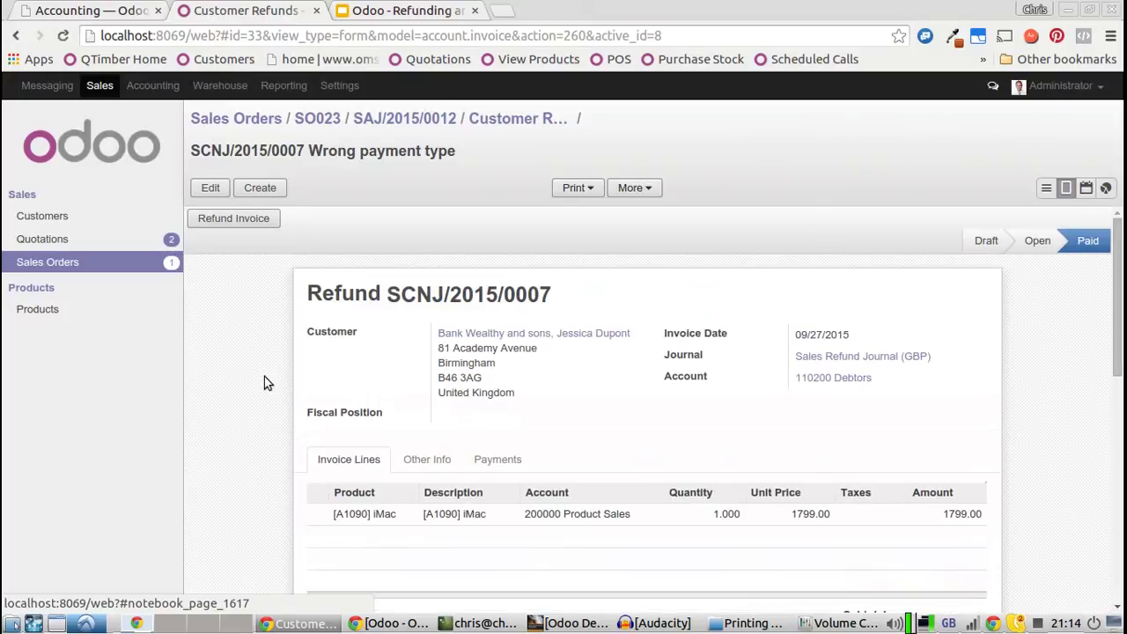
Duplicate the original iMac invoice SAJ/2015/0012 and validate the copy as SAJ/2015/0013.
{"action": "left_click", "coordinate": [371, 118]}
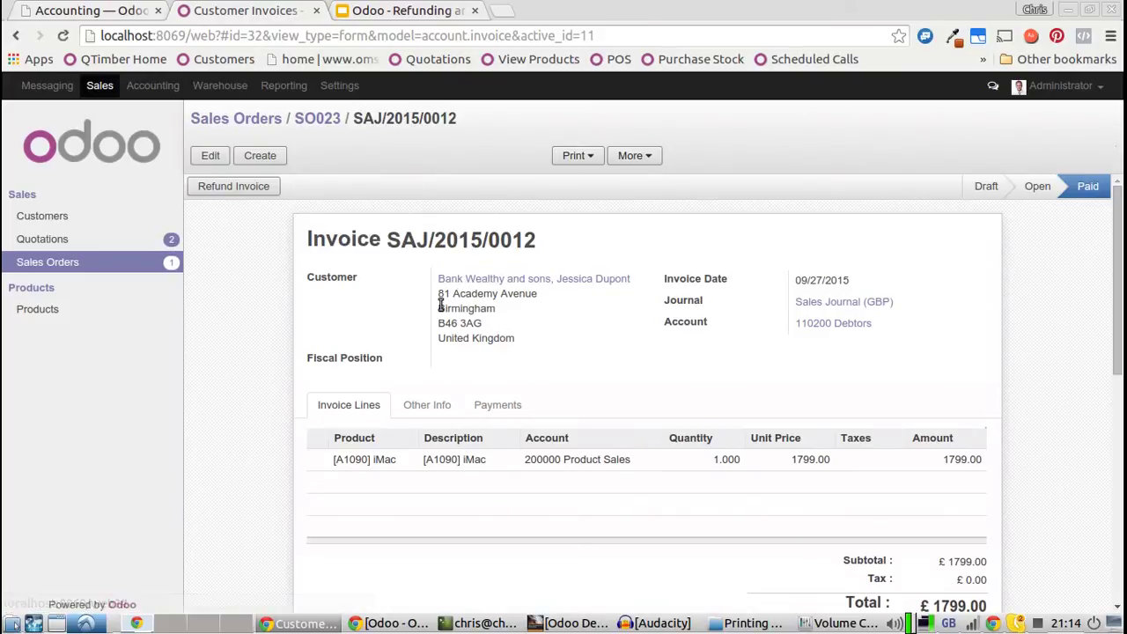
{"action": "left_click", "coordinate": [630, 156]}
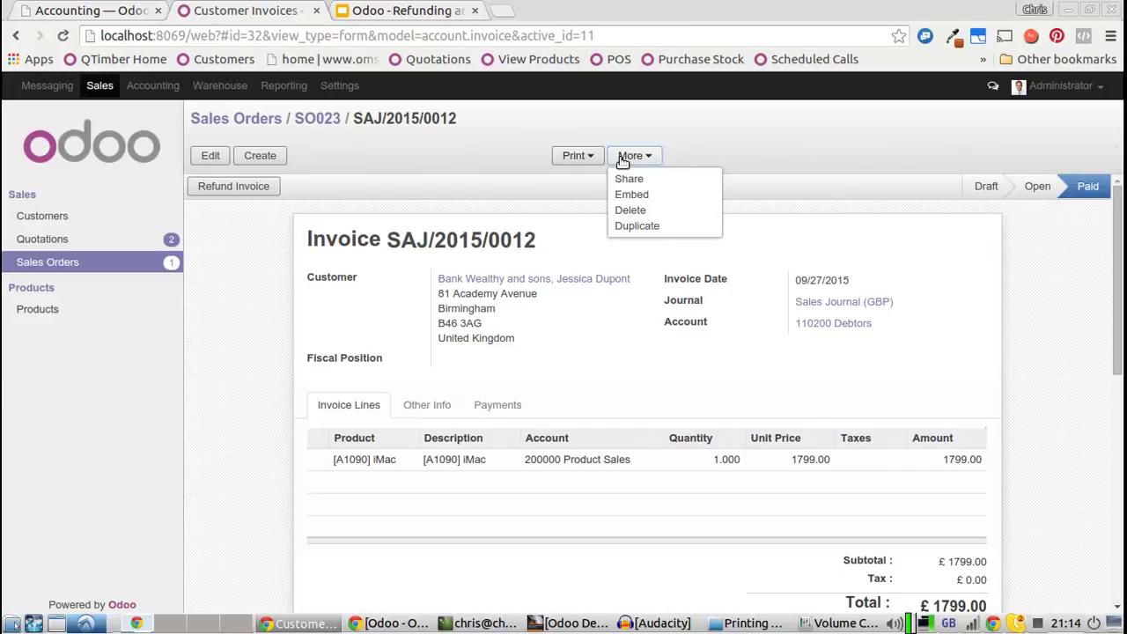
{"action": "left_click", "coordinate": [618, 226]}
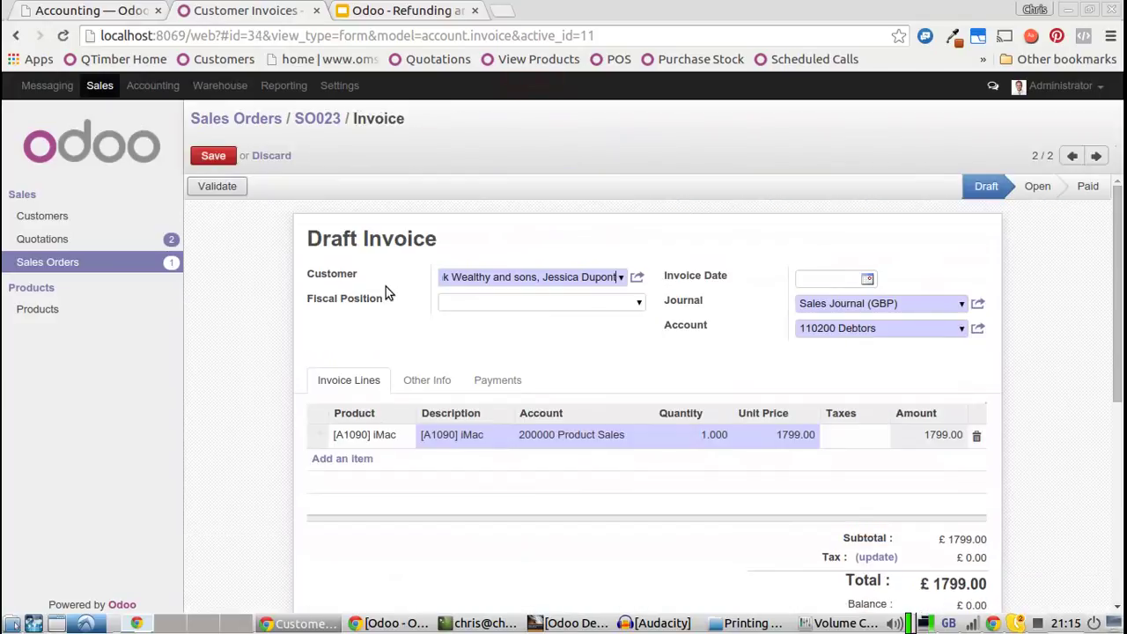
{"action": "left_click", "coordinate": [217, 188]}
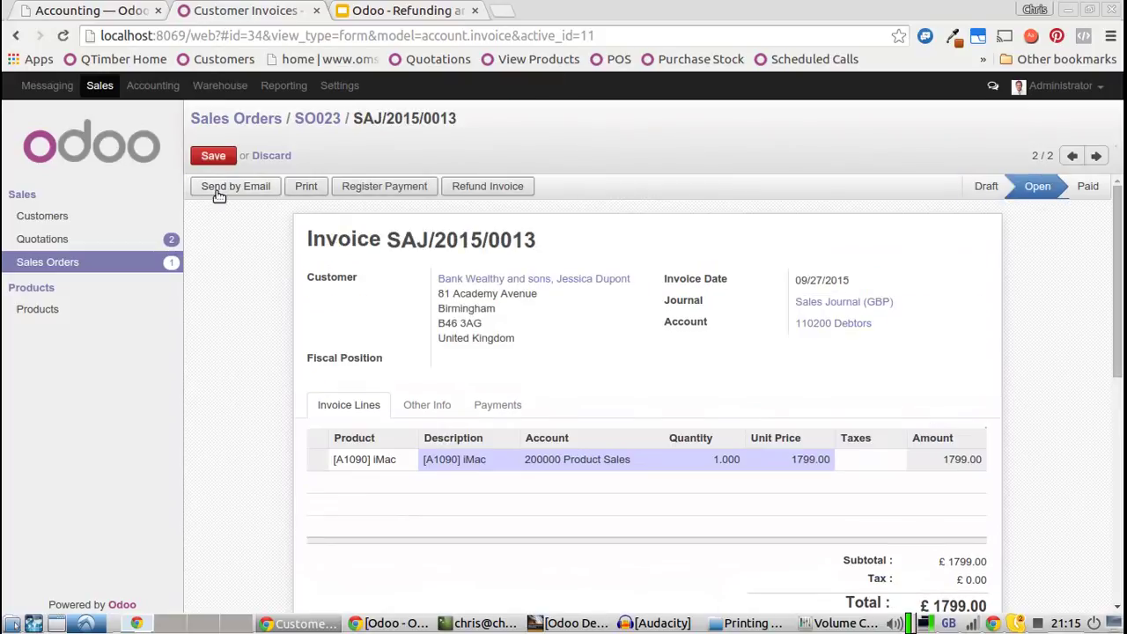
Pay invoice SAJ/2015/0013 in full with a £1799.00 Bank (GBP) payment and save.
{"action": "left_click", "coordinate": [357, 189]}
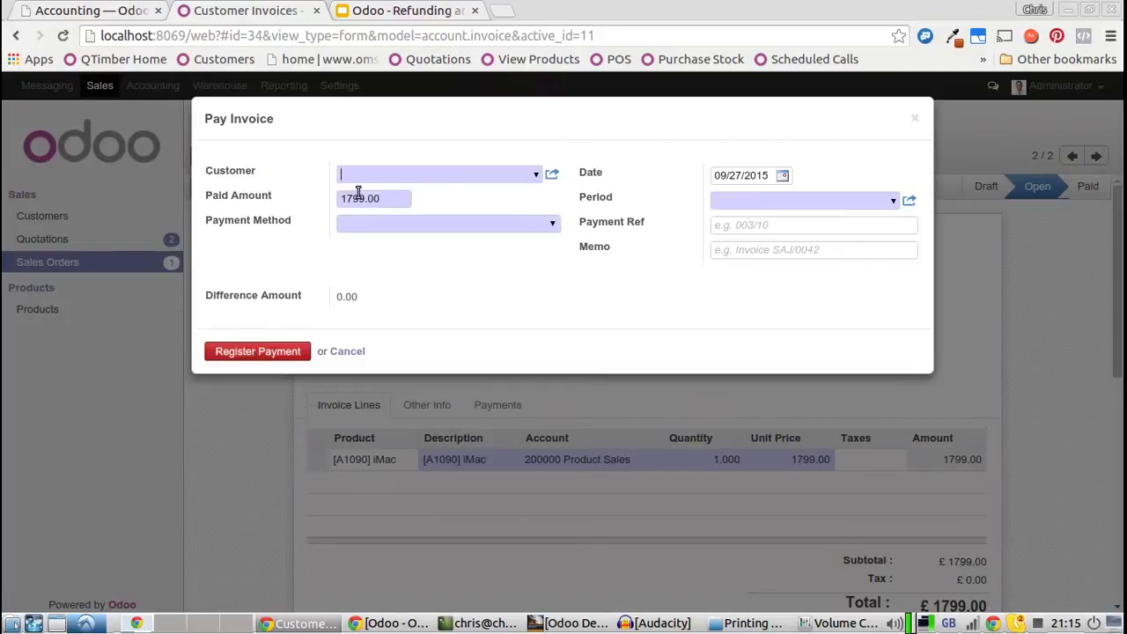
{"action": "left_click", "coordinate": [358, 223]}
{"action": "left_click", "coordinate": [361, 265]}
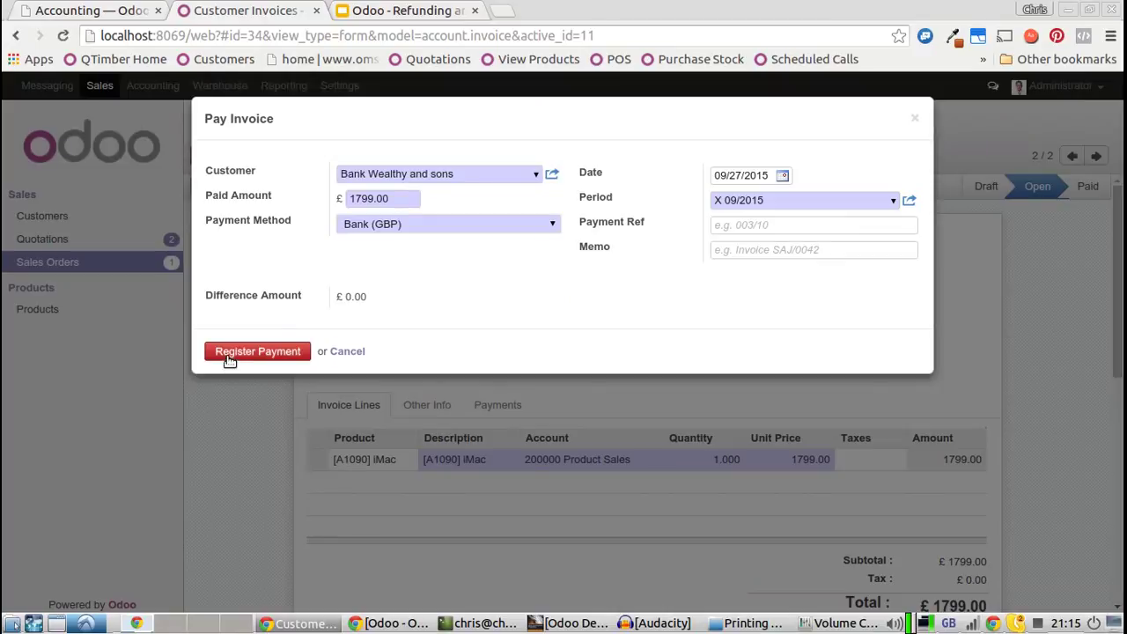
{"action": "left_click", "coordinate": [257, 351]}
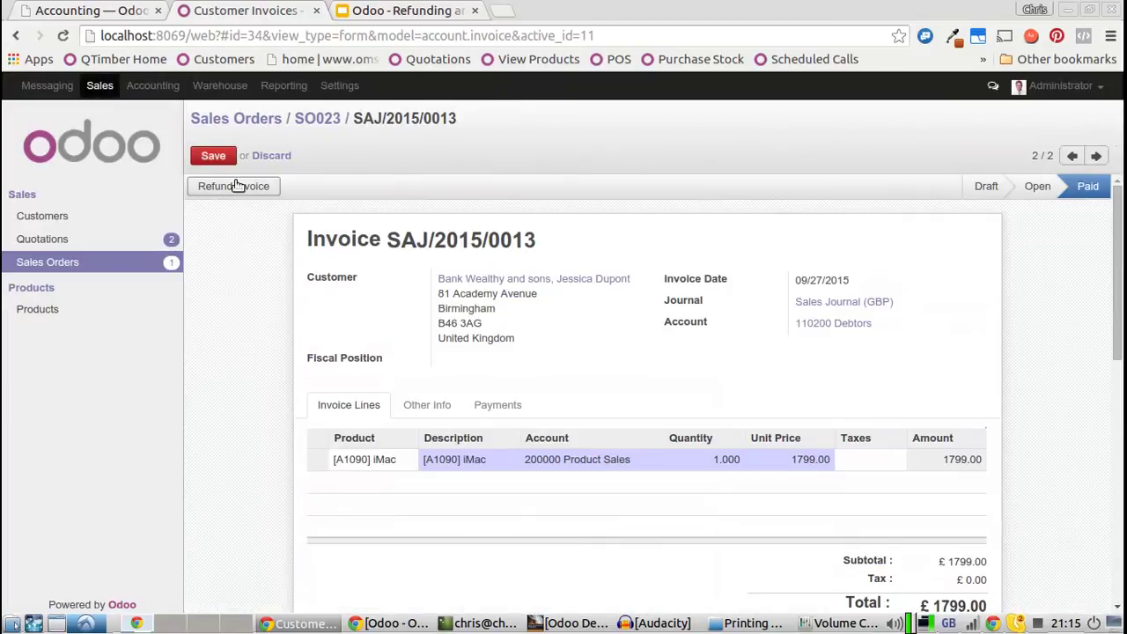
{"action": "left_click", "coordinate": [214, 156]}
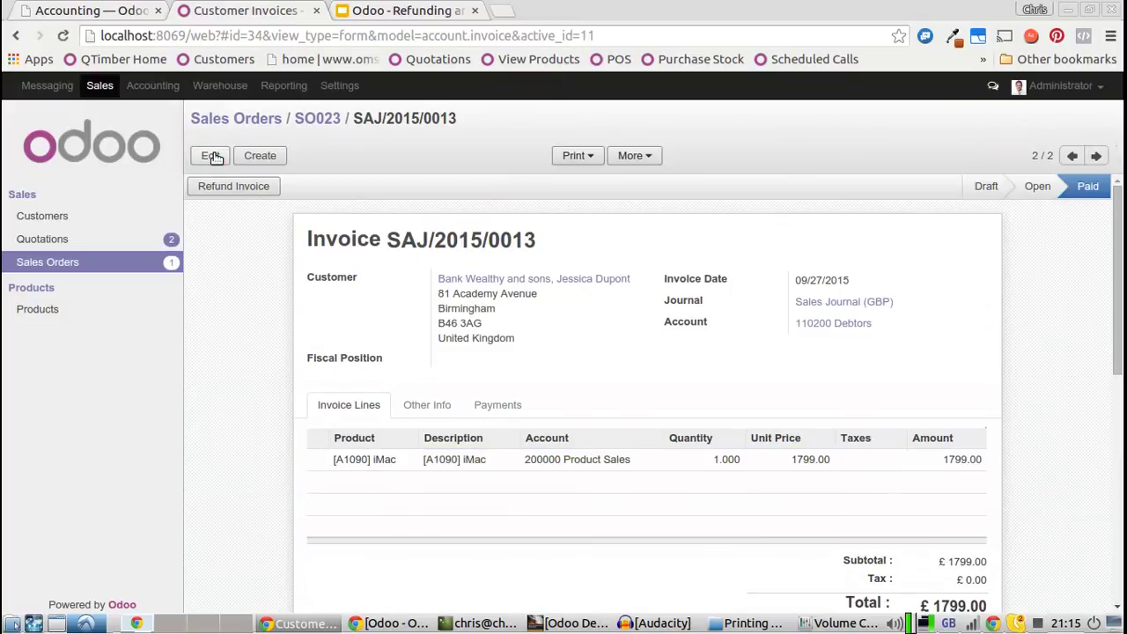
Open sales order SO023 from the sales order list and review its iMac line.
{"action": "left_click", "coordinate": [101, 269]}
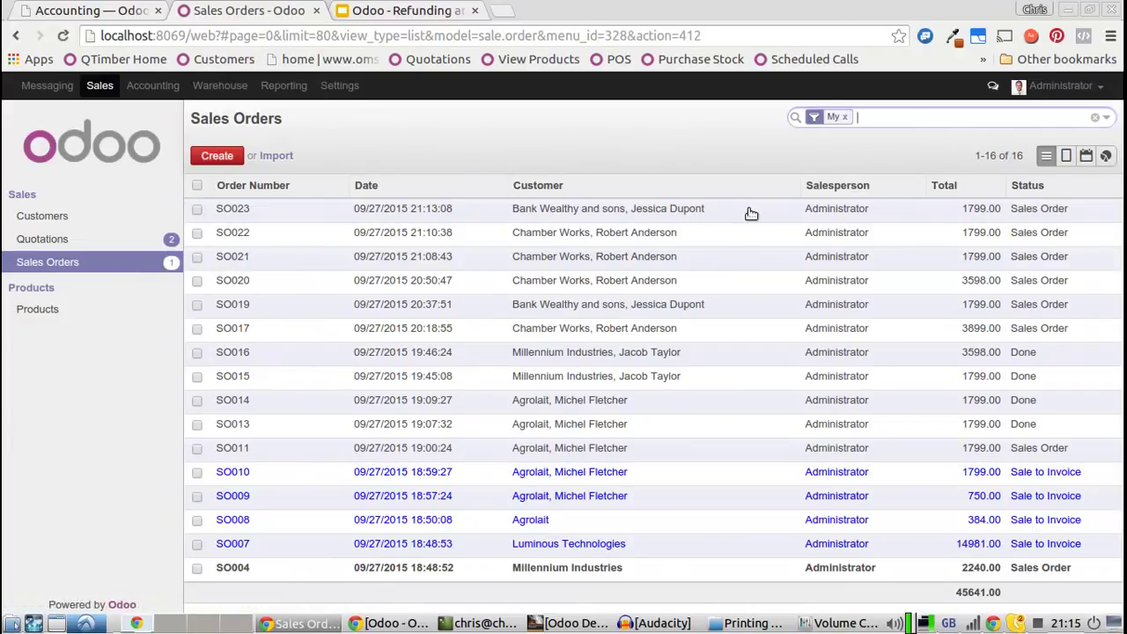
{"action": "left_click", "coordinate": [565, 212]}
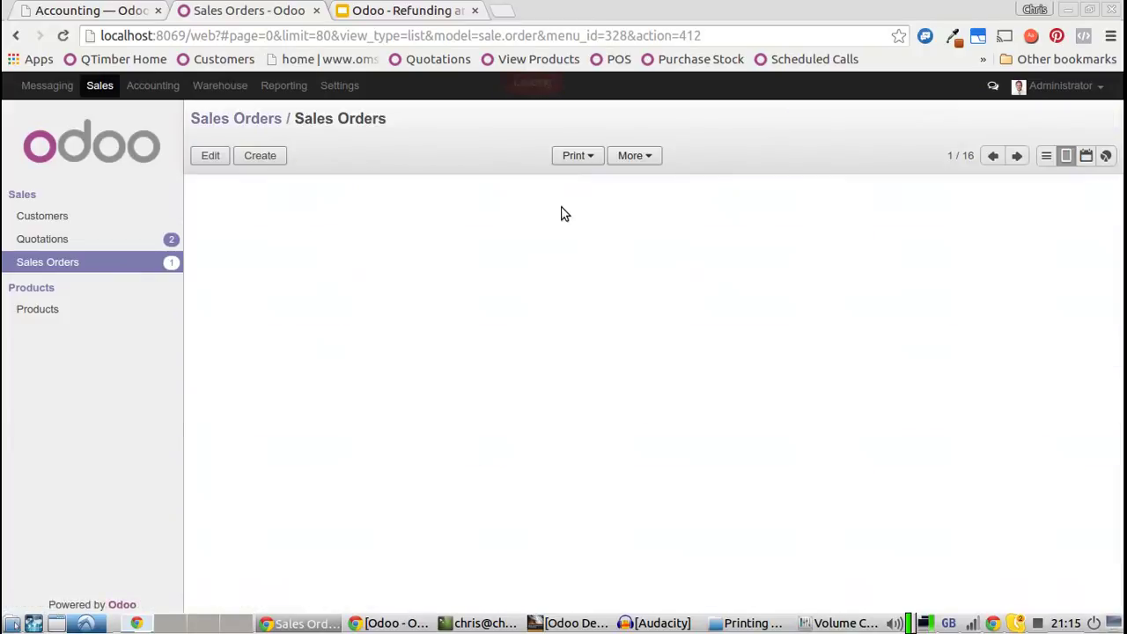
{"action": "scroll", "coordinate": [463, 409], "scroll_direction": "down", "scroll_amount": 3}
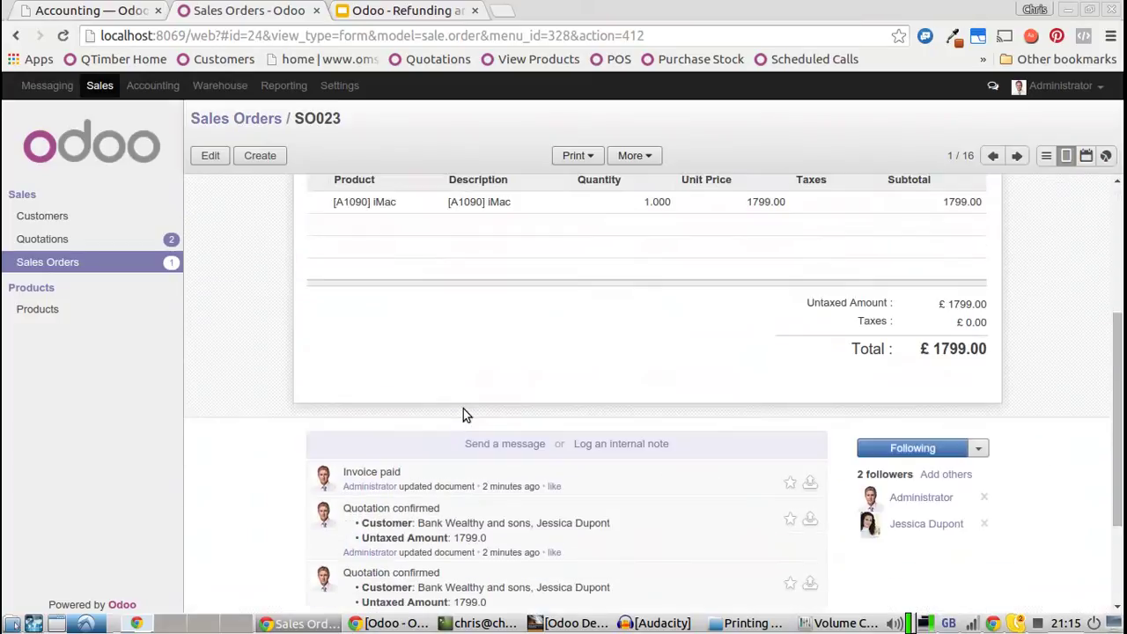
{"action": "scroll", "coordinate": [463, 410], "scroll_direction": "up", "scroll_amount": 3}
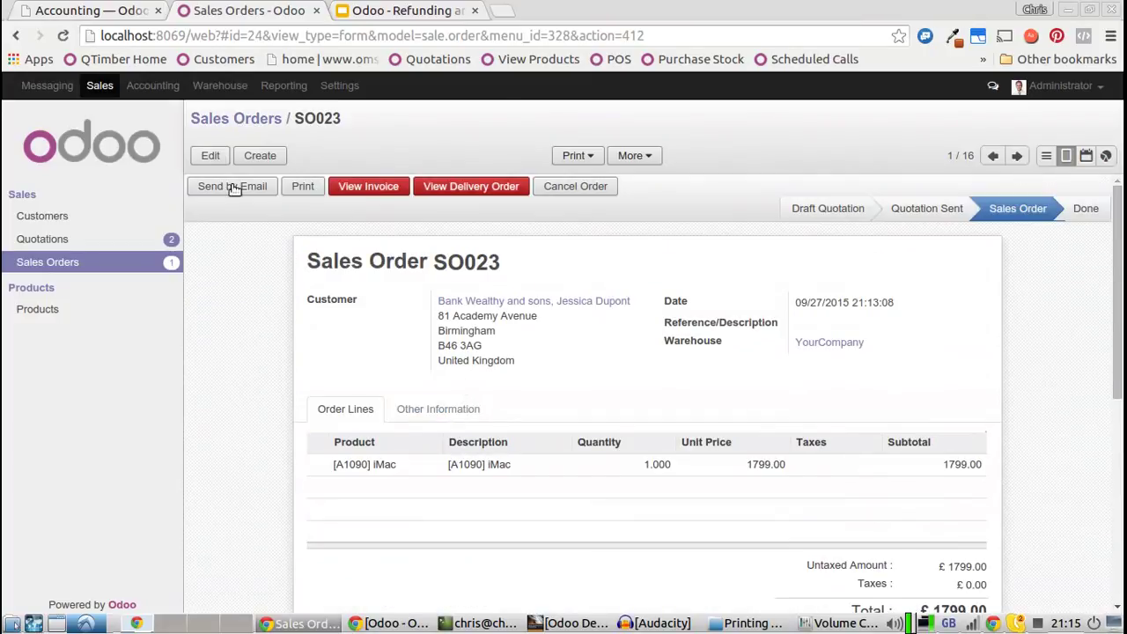
Show the Refund analysis: invoices 44397.71, refunds -23323.75, net 21073.96.
{"action": "left_click", "coordinate": [151, 85]}
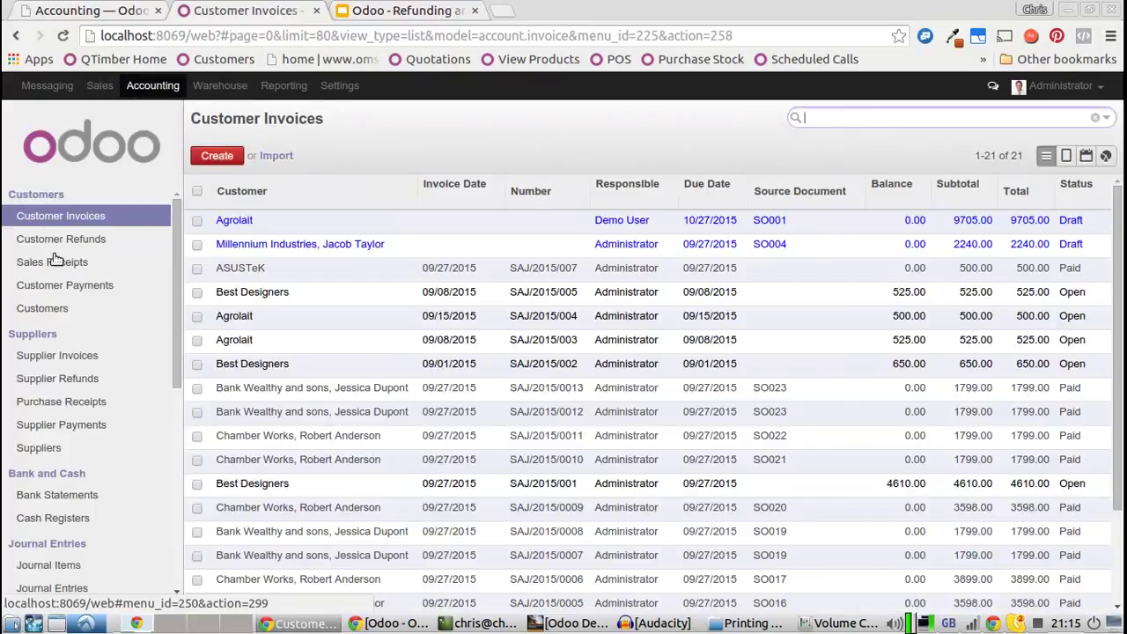
{"action": "left_click", "coordinate": [57, 247]}
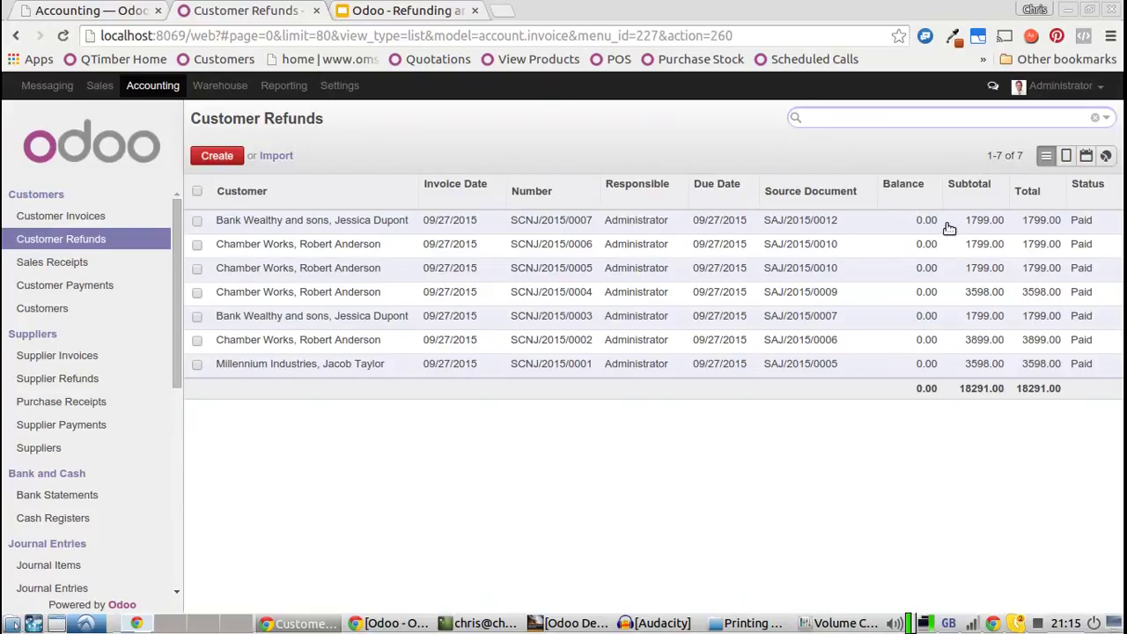
{"action": "left_click", "coordinate": [288, 88]}
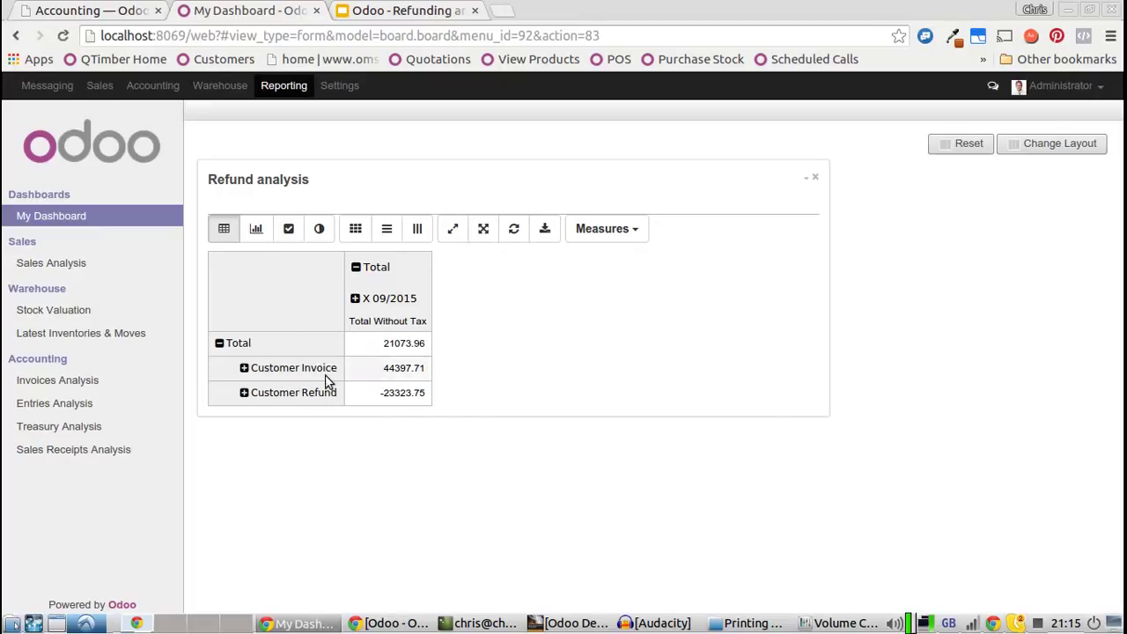
{"action": "left_click", "coordinate": [299, 399]}
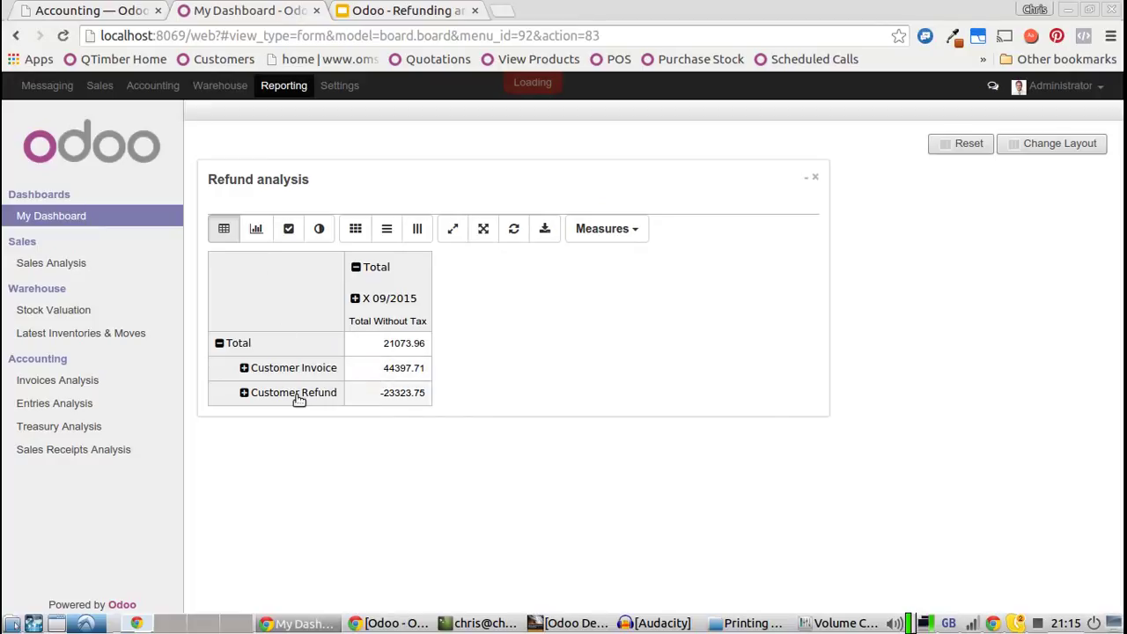
{"action": "left_click", "coordinate": [317, 229]}
{"action": "scroll", "coordinate": [526, 396], "scroll_direction": "down", "scroll_amount": 1}
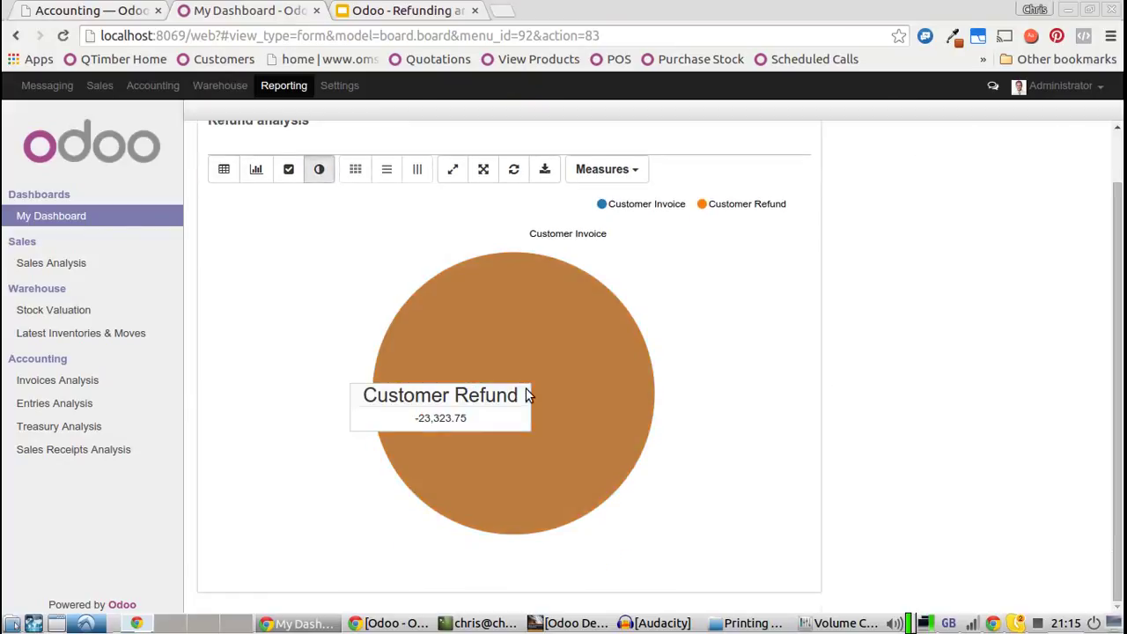
{"action": "left_click", "coordinate": [256, 169]}
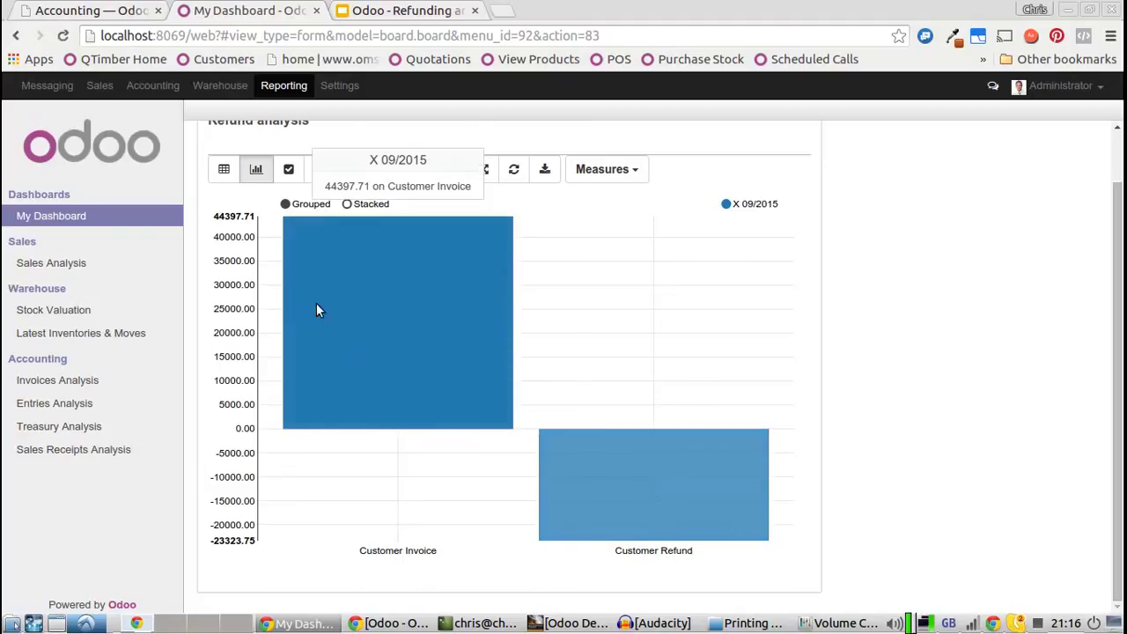
{"action": "left_click", "coordinate": [223, 171]}
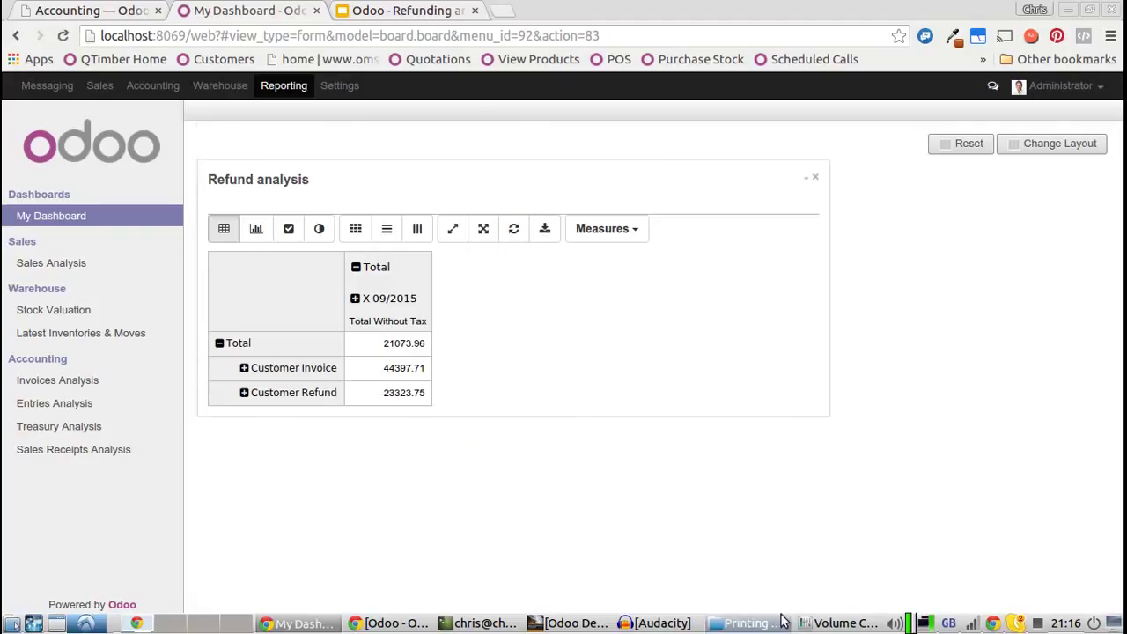